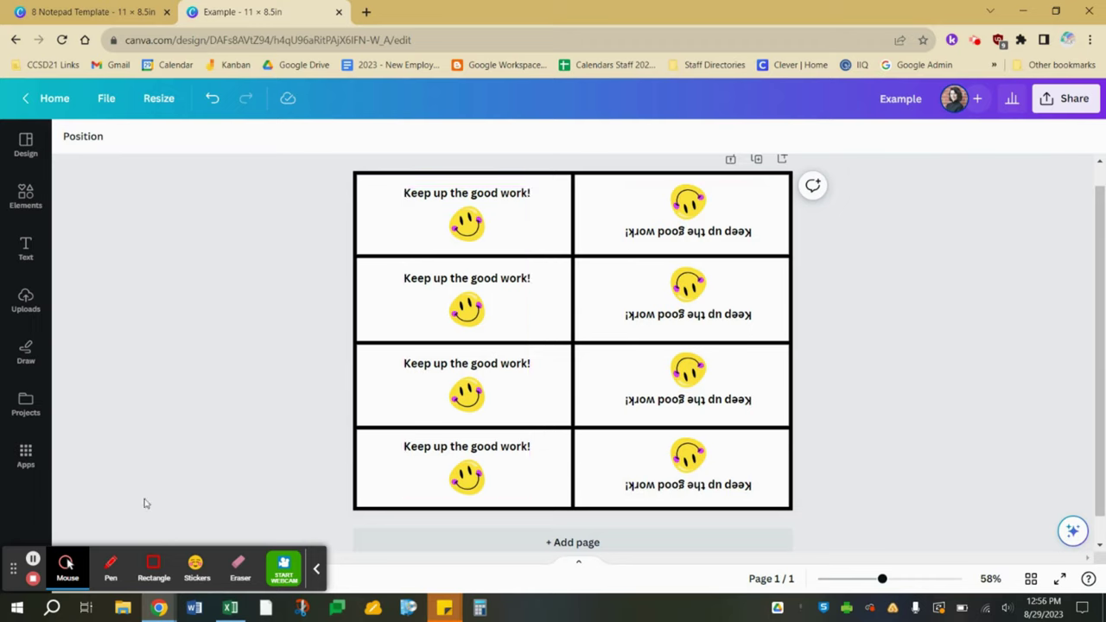
- Mark the upright left and upside-down right card columns, then make an editable copy of the shared template
left_click(111, 569)
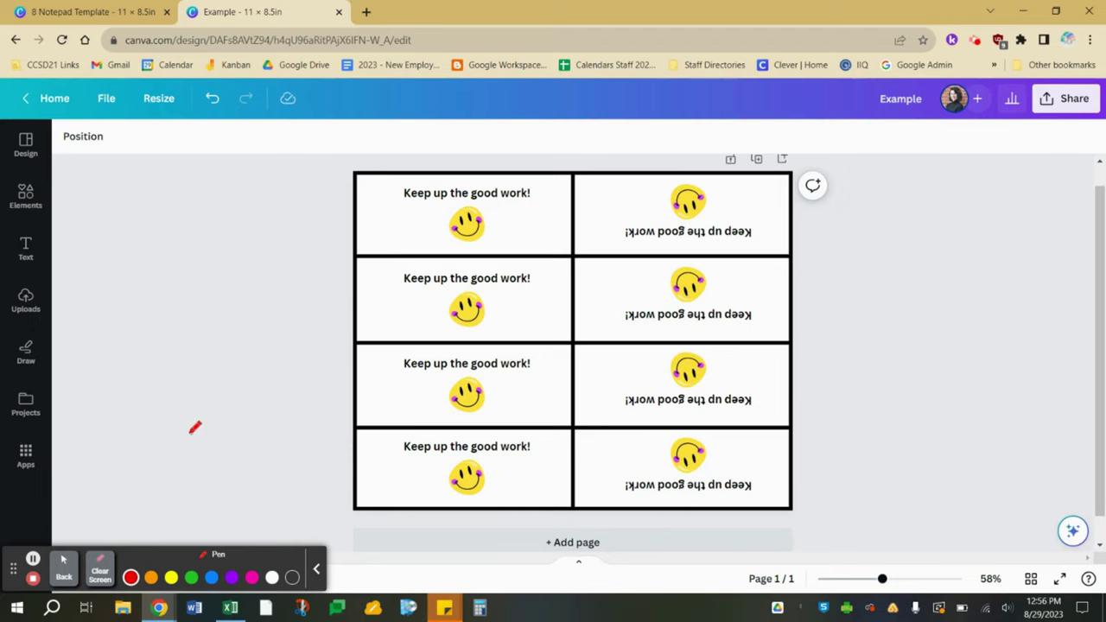
left_click_drag(369, 163, 330, 271)
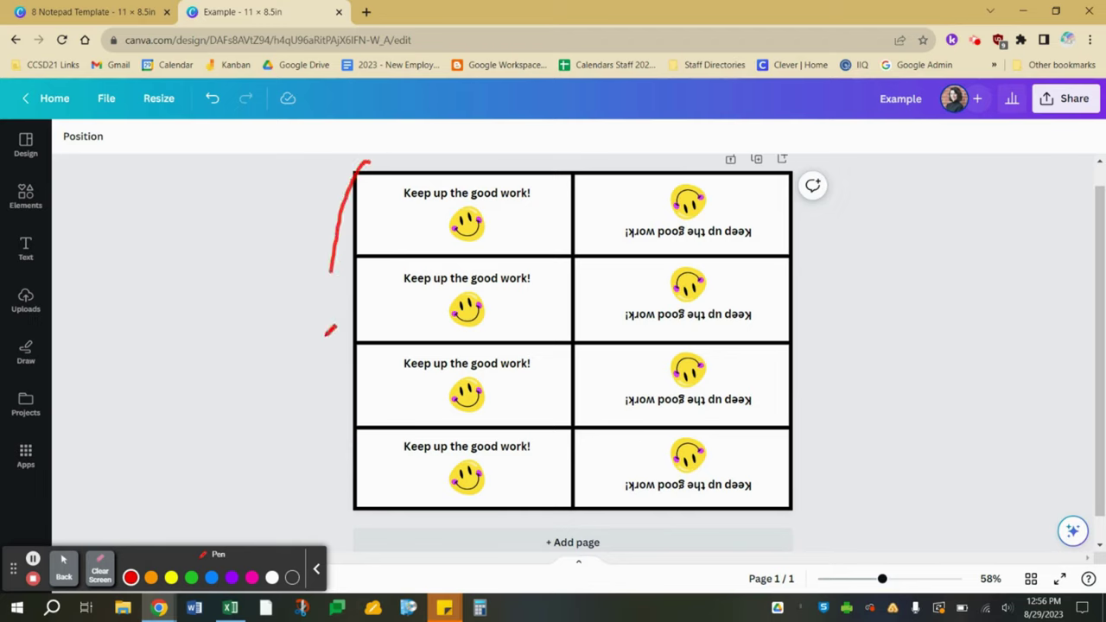
mouse_move(327, 331)
left_mouse_down()
mouse_move(343, 518)
mouse_move(370, 486)
mouse_move(382, 370)
mouse_move(379, 152)
left_mouse_up()
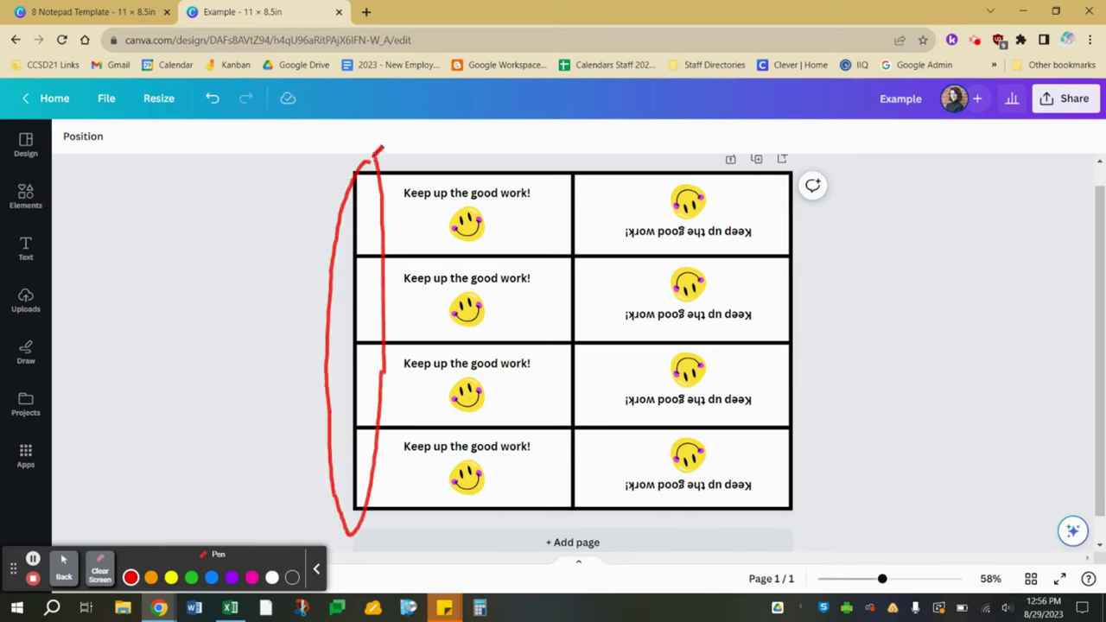
mouse_move(786, 164)
left_mouse_down()
mouse_move(758, 447)
mouse_move(766, 498)
mouse_move(788, 507)
mouse_move(805, 429)
mouse_move(789, 167)
left_mouse_up()
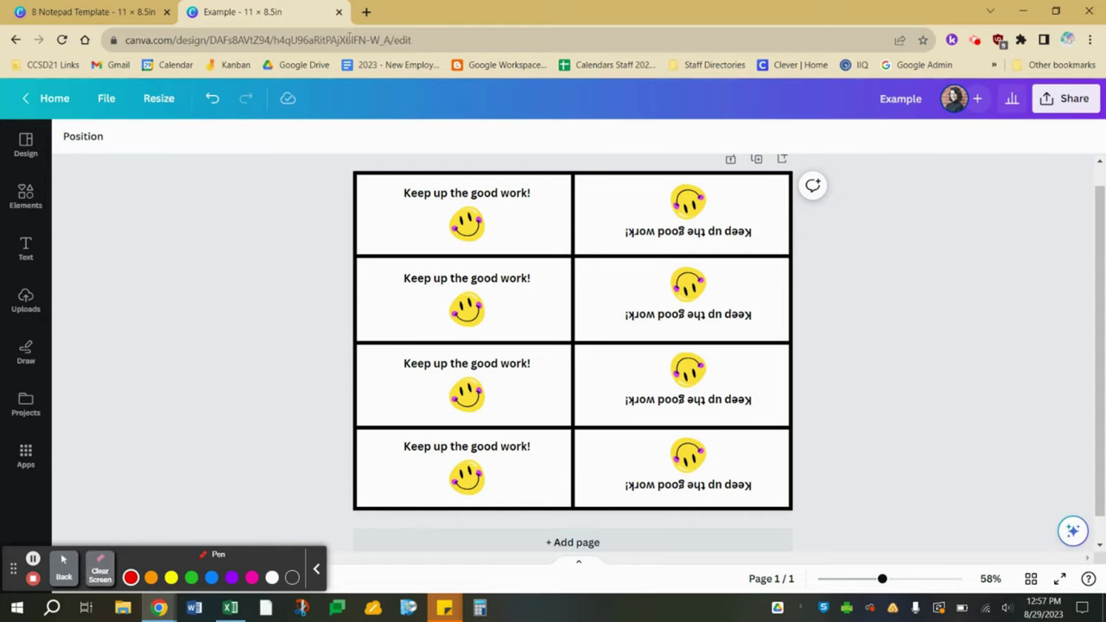
left_click(366, 12)
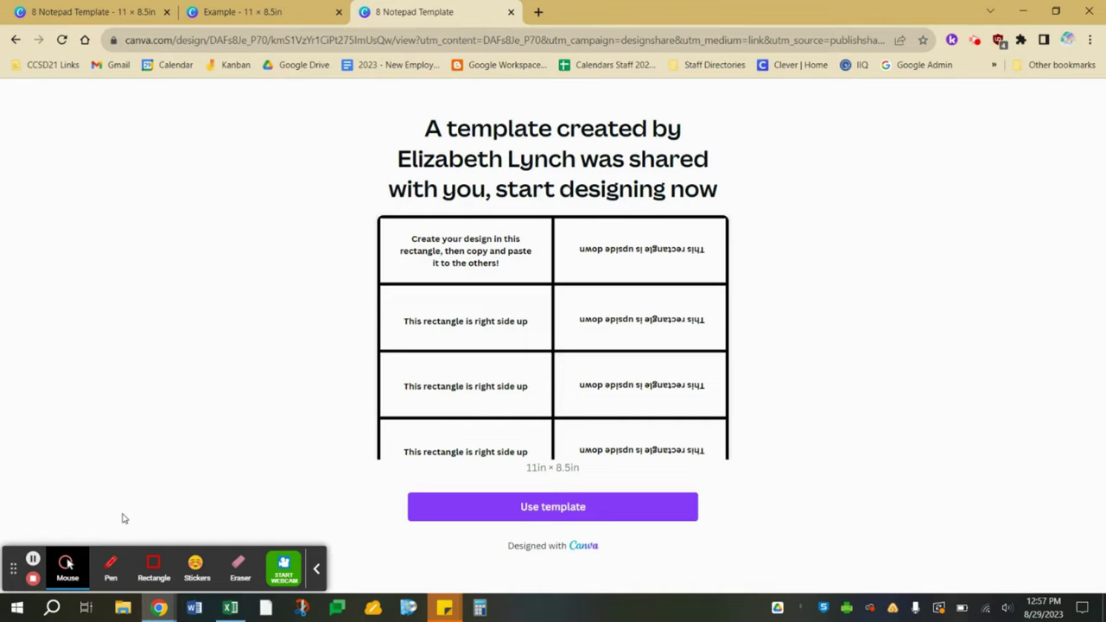
left_click(488, 515)
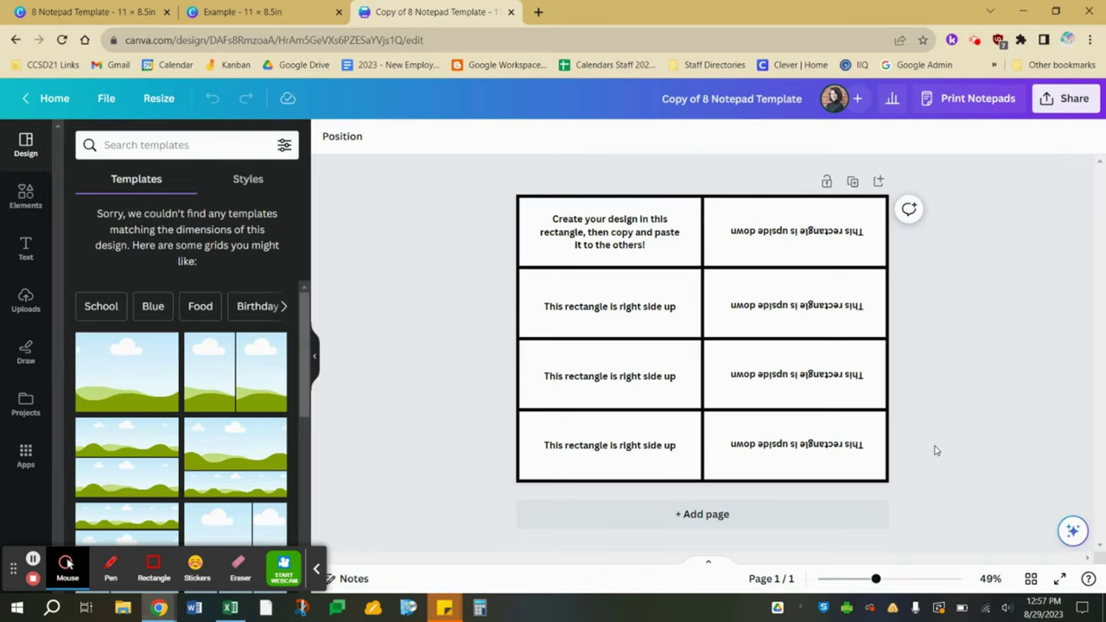
- Hide the Design panel, point out the zoom slider, and zoom in far on the notepad grid
left_click(316, 357)
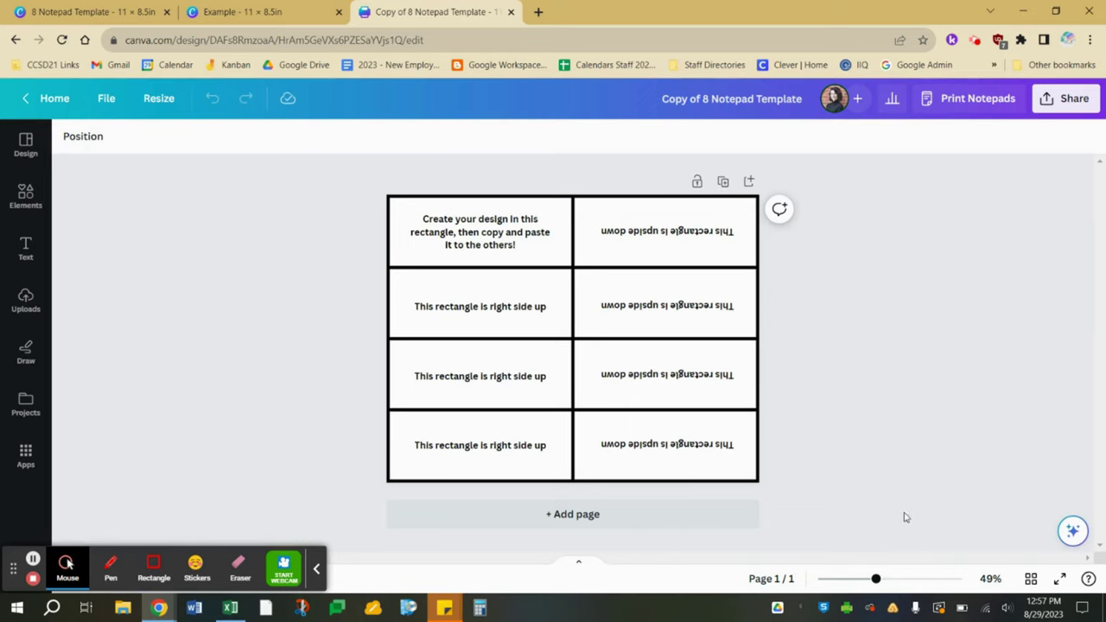
left_click_drag(875, 578, 893, 579)
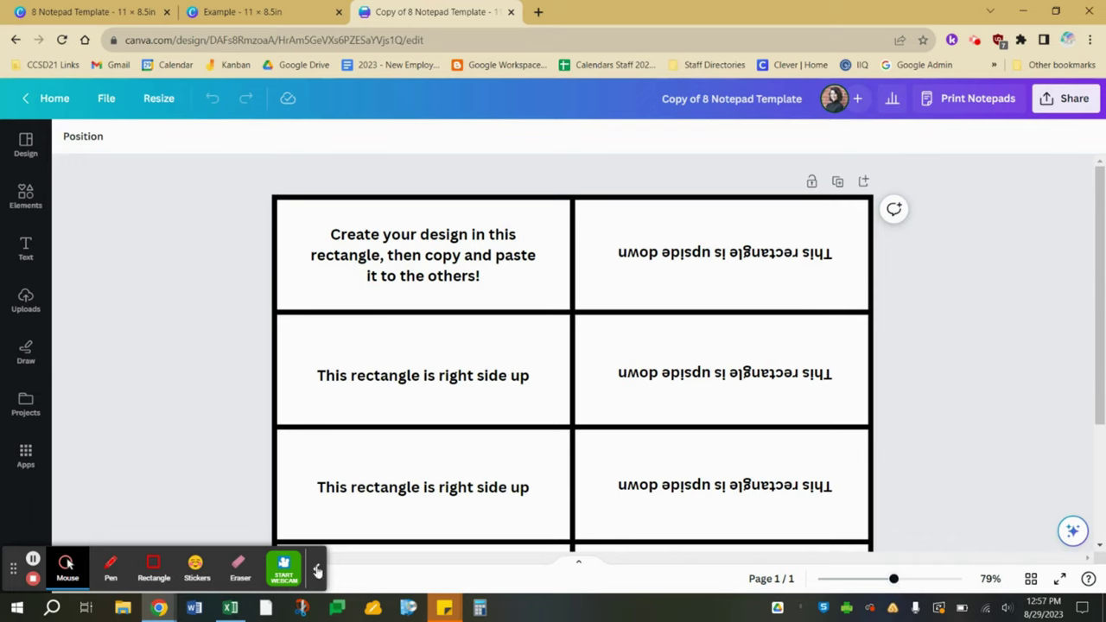
left_click(112, 570)
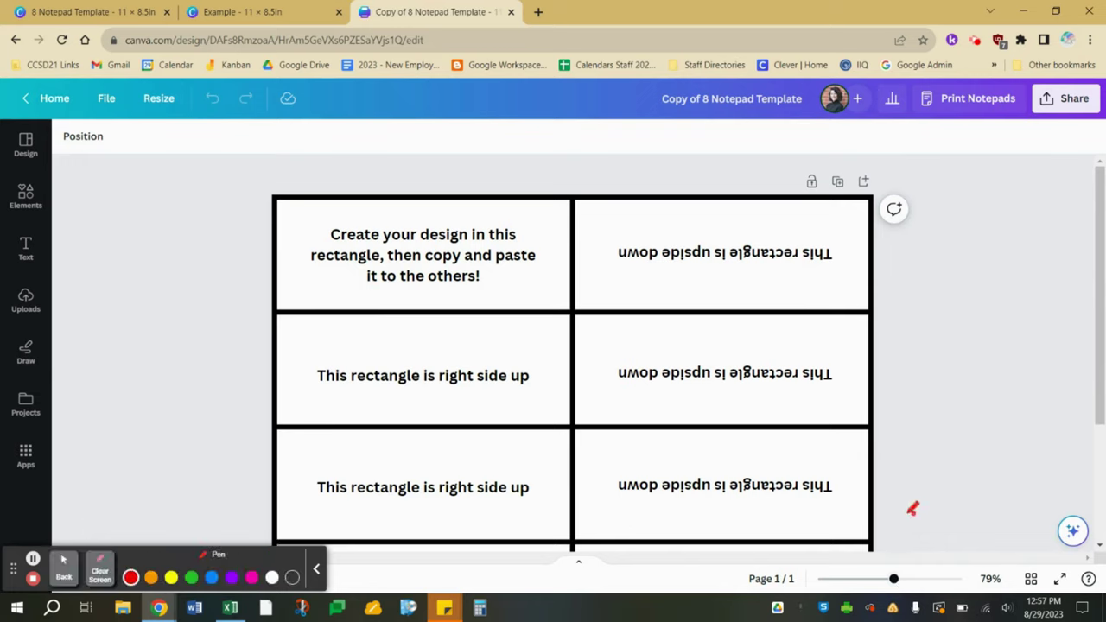
mouse_move(914, 512)
left_mouse_down()
mouse_move(801, 555)
mouse_move(878, 587)
mouse_move(965, 567)
mouse_move(894, 520)
left_mouse_up()
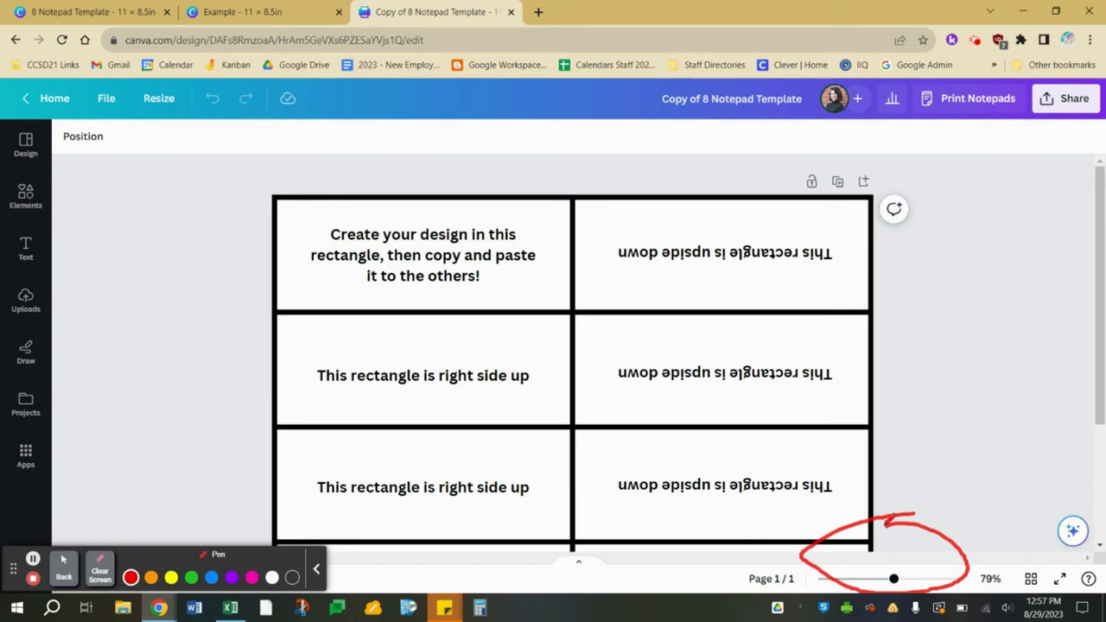
left_click(100, 570)
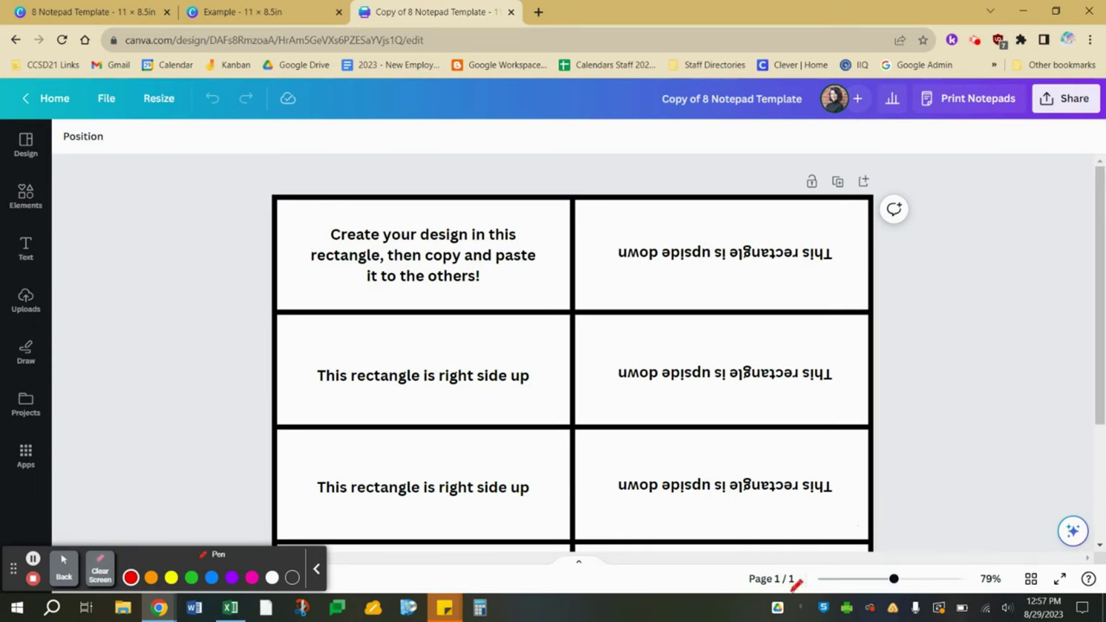
left_click(63, 566)
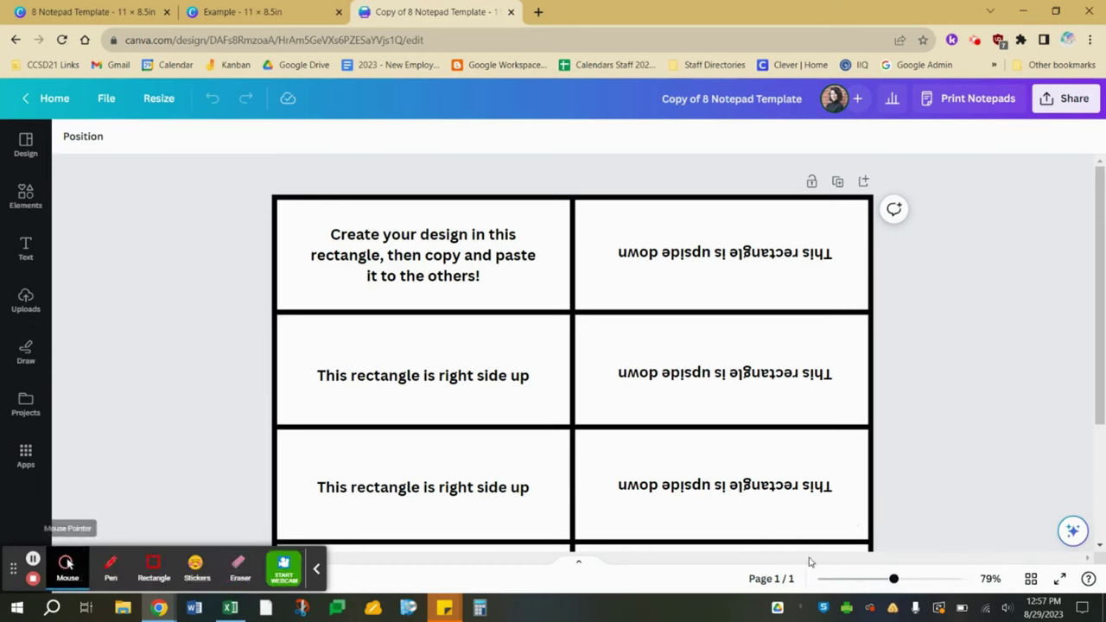
left_click_drag(893, 578, 937, 577)
- Replace the first cell's instruction text with lined paper, a 'Good Job!' heading and a smiley face
scroll(628, 255, "up", 3)
scroll(628, 255, "left", 4)
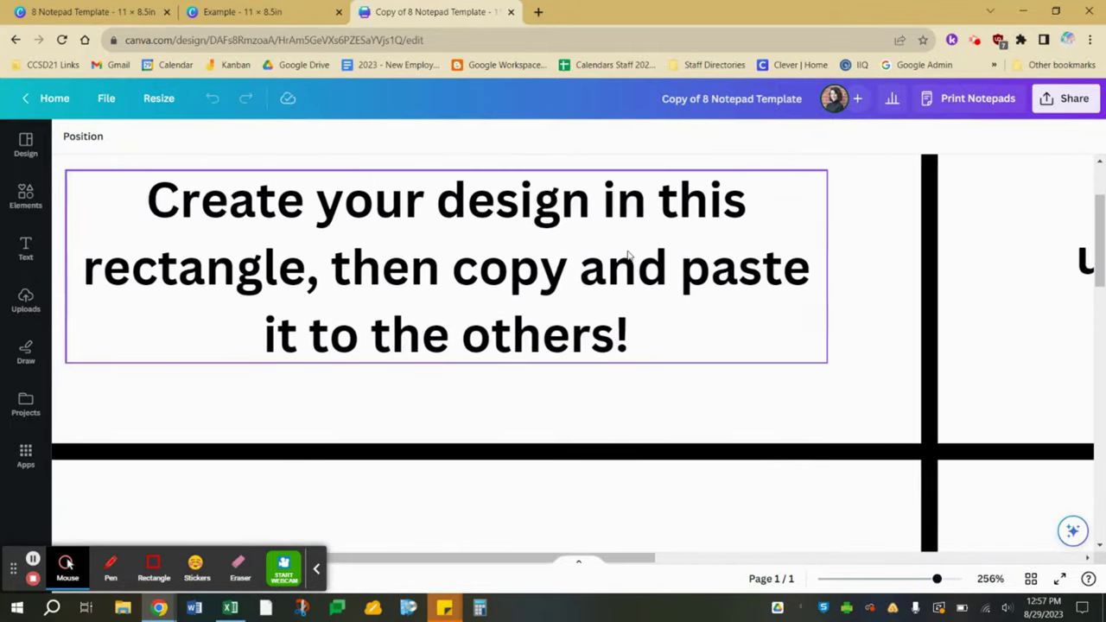
scroll(628, 254, "up", 2)
scroll(628, 255, "left", 3)
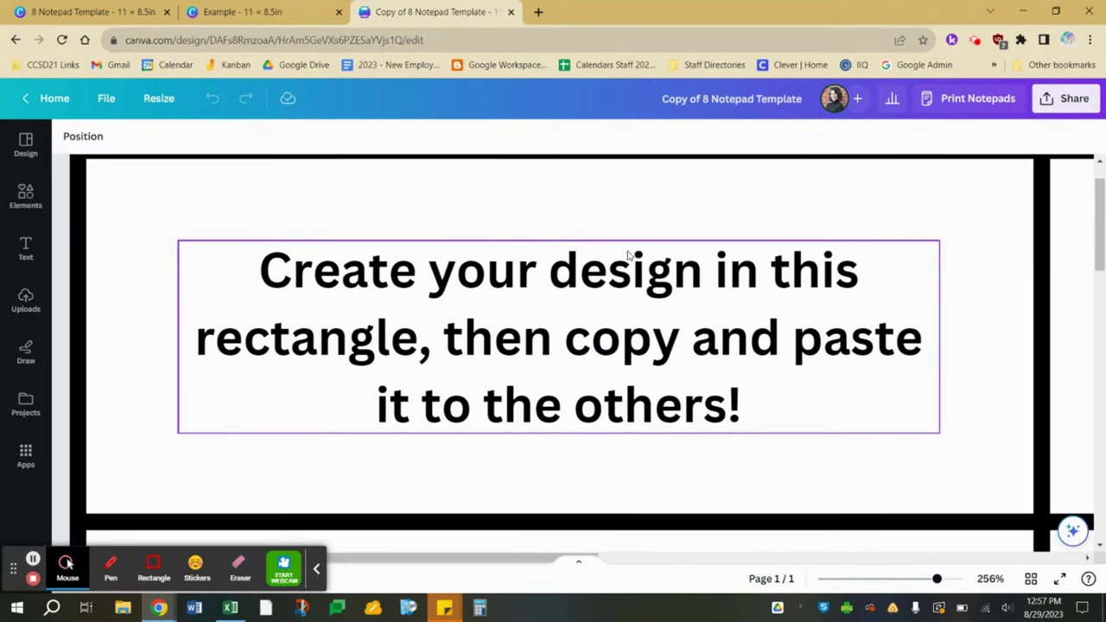
left_click(634, 356)
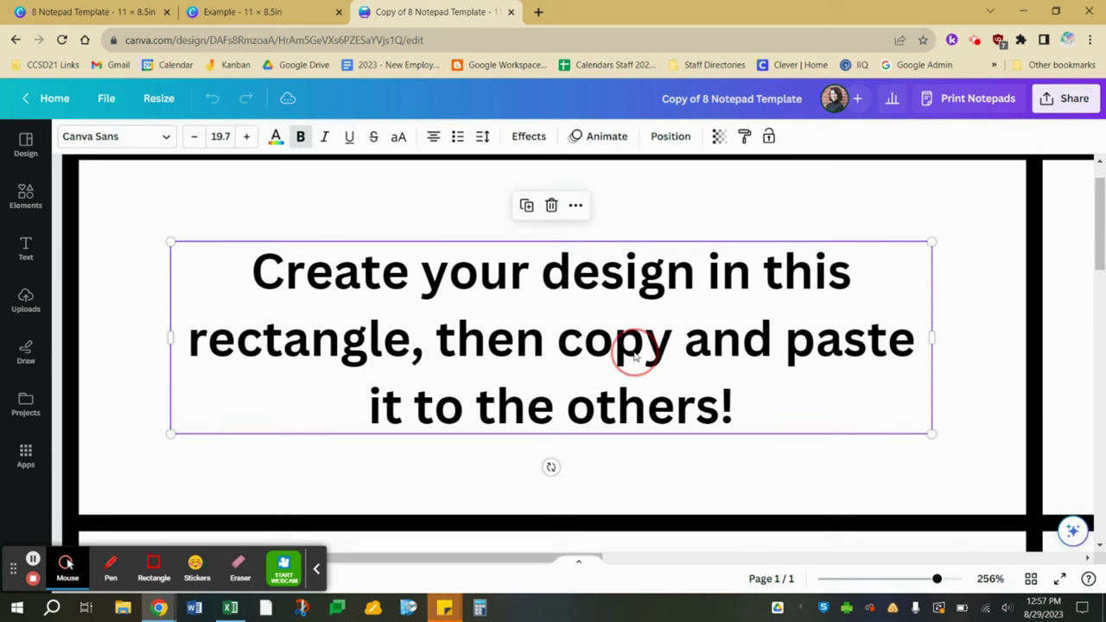
left_click(634, 356)
key("ctrl+a")
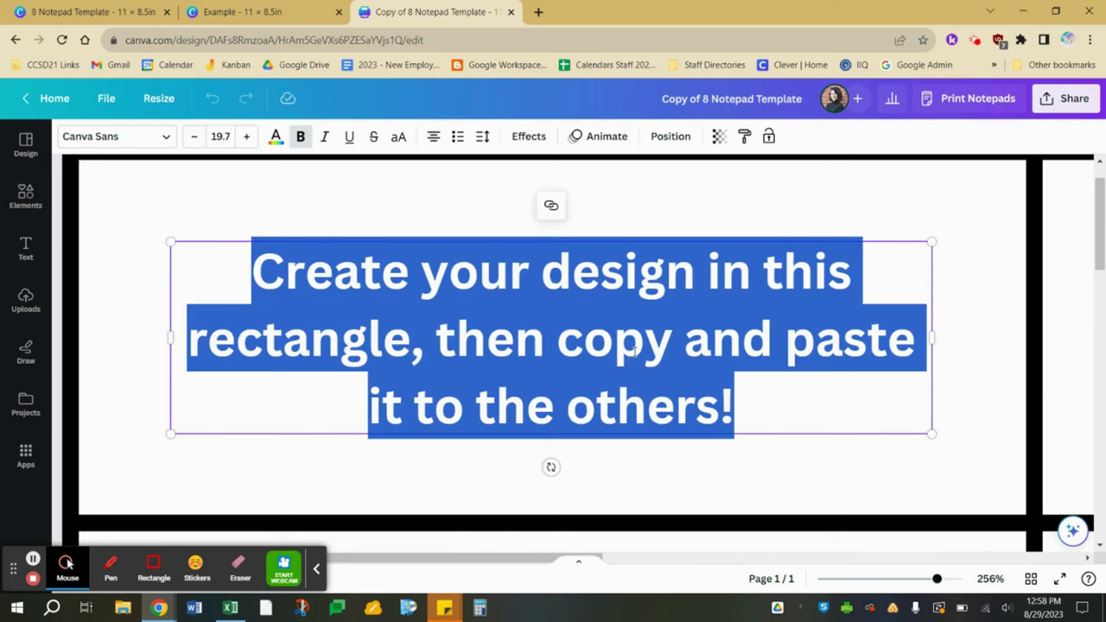
left_click(26, 248)
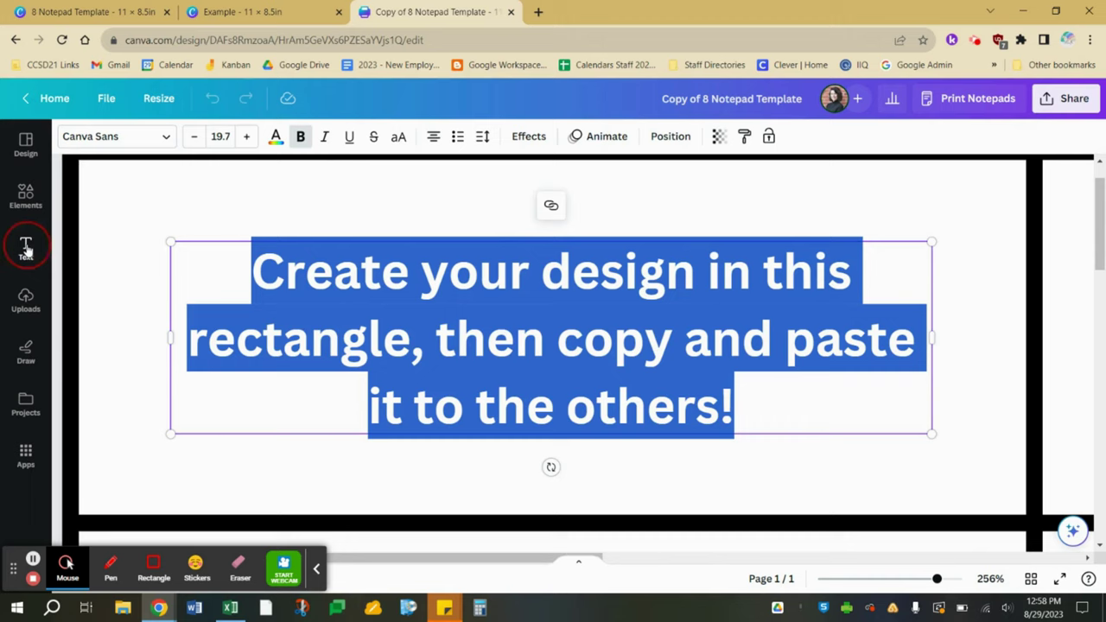
scroll(154, 492, "down", 10)
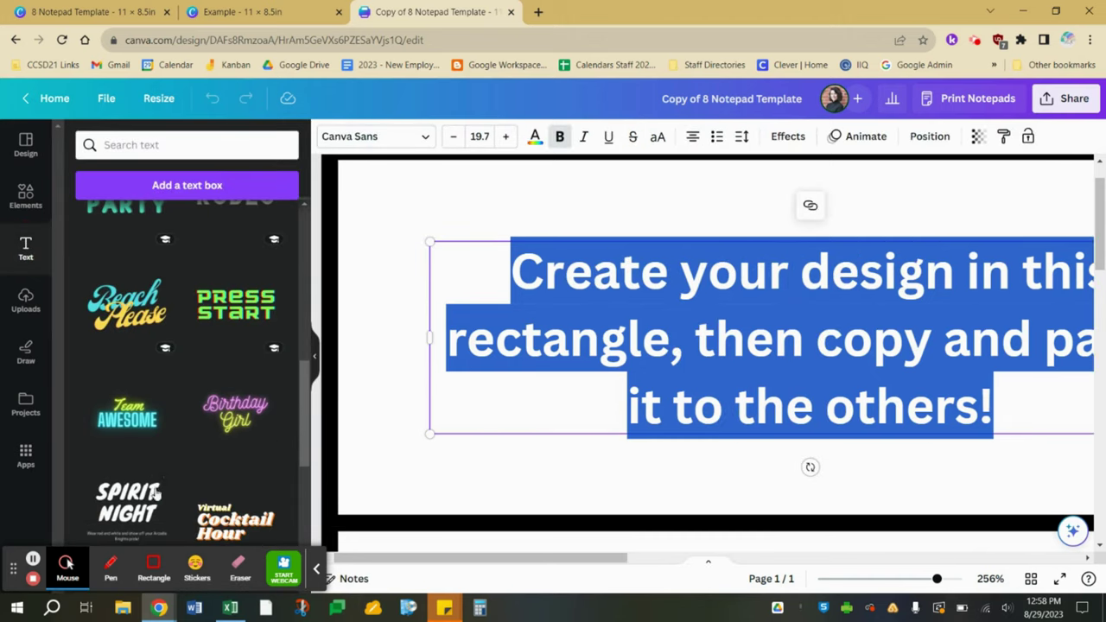
left_click(315, 355)
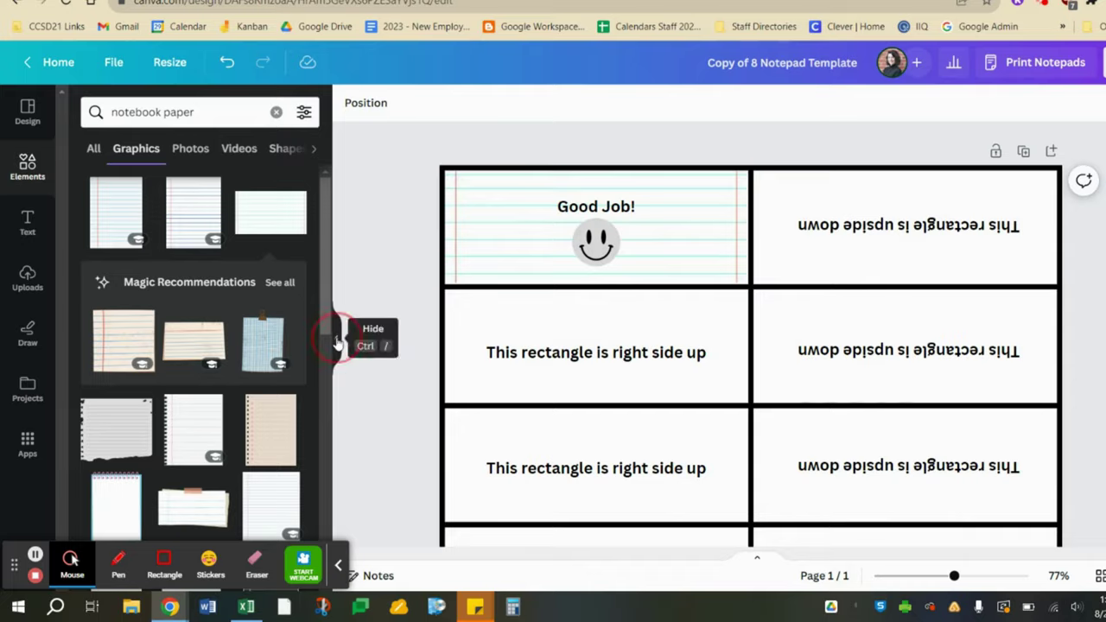
left_click(338, 345)
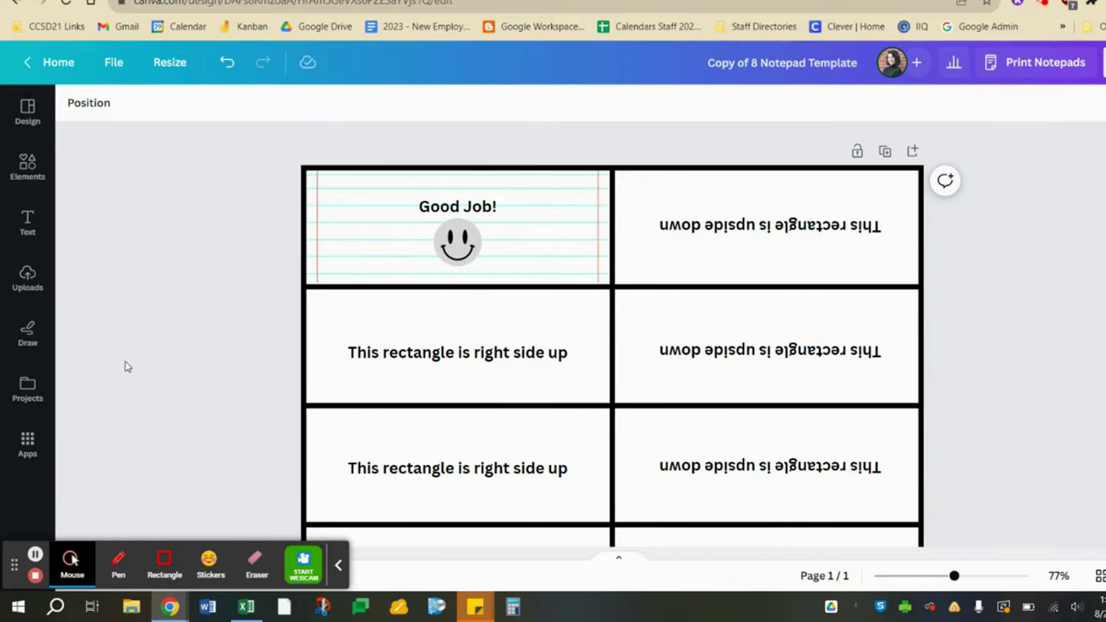
- Zoom out and group the 'Good Job!' text with its smiley in the top-left cell
left_click(953, 575)
left_click_drag(954, 575, 943, 575)
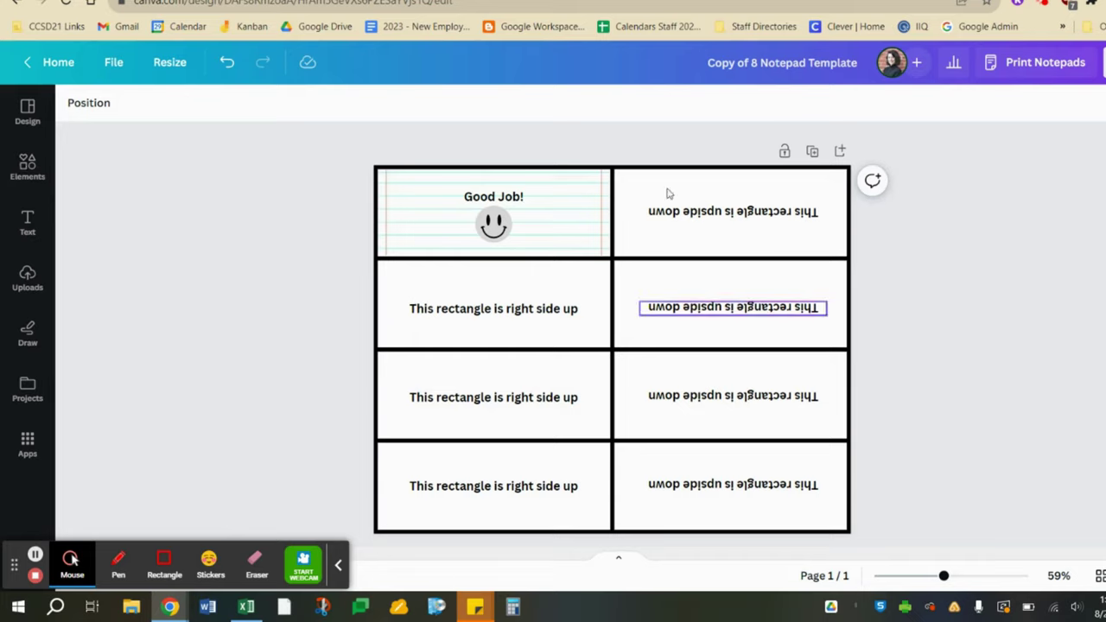
left_click(559, 221)
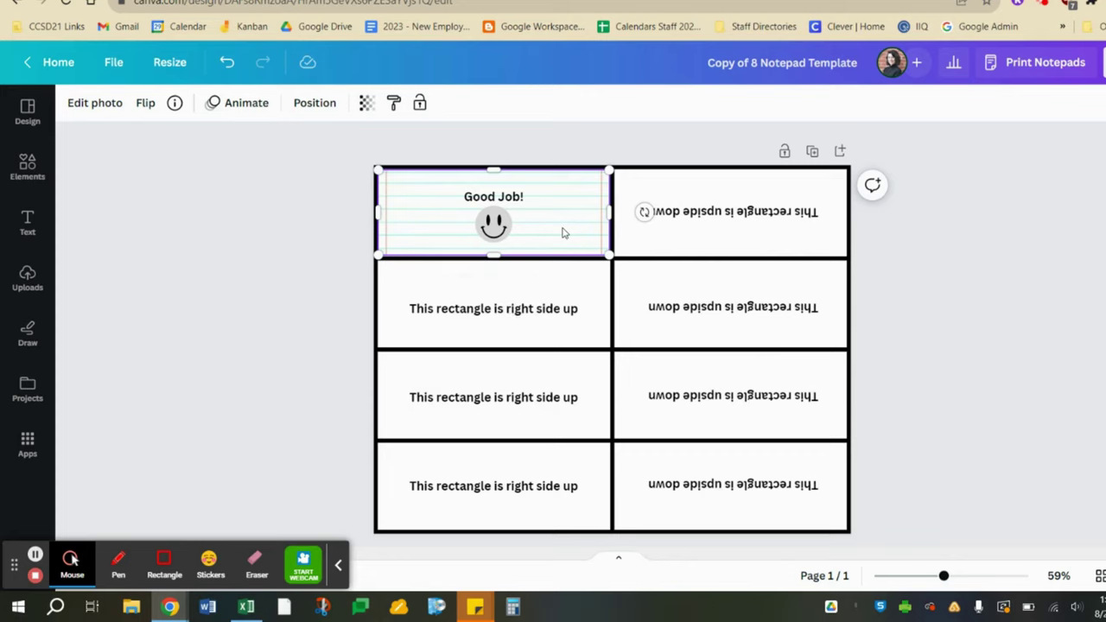
left_click(497, 228)
left_click(520, 198)
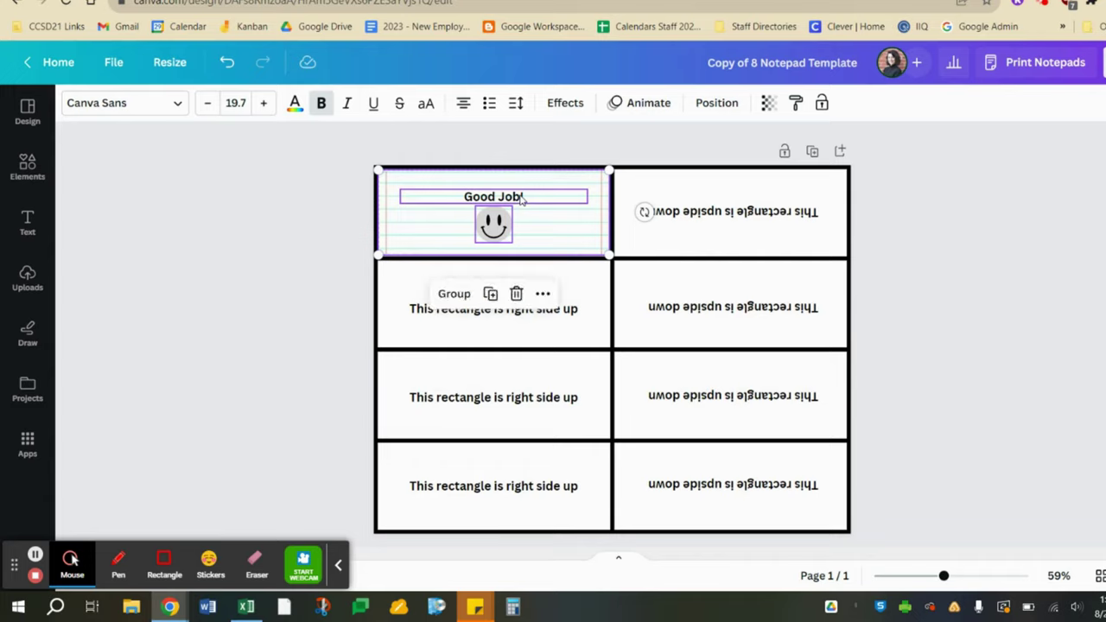
left_click(454, 294)
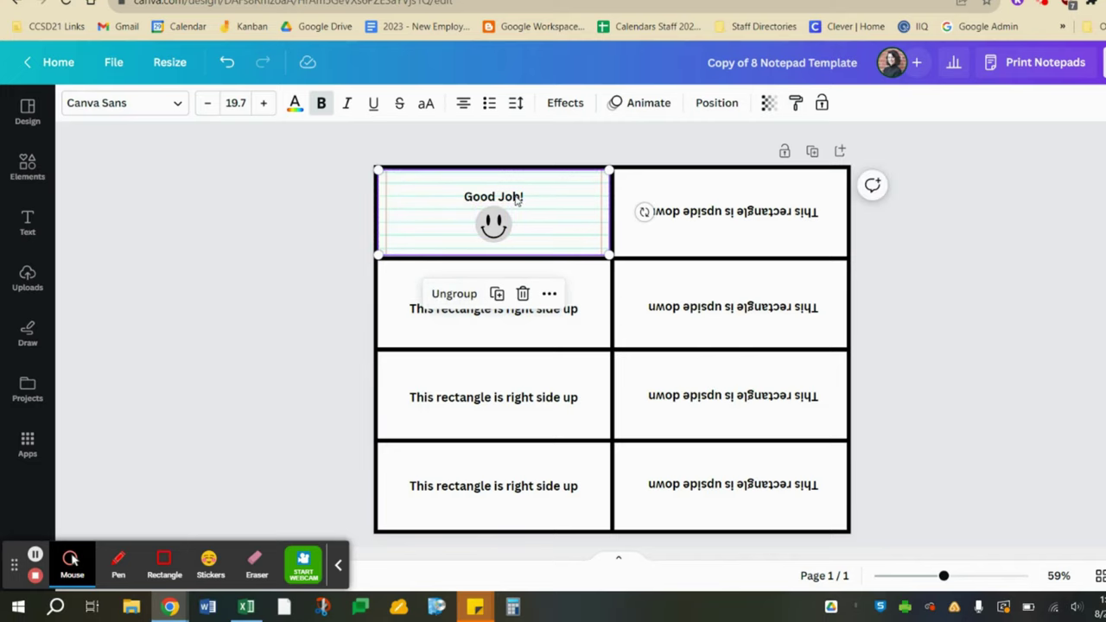
left_click_drag(516, 199, 708, 299)
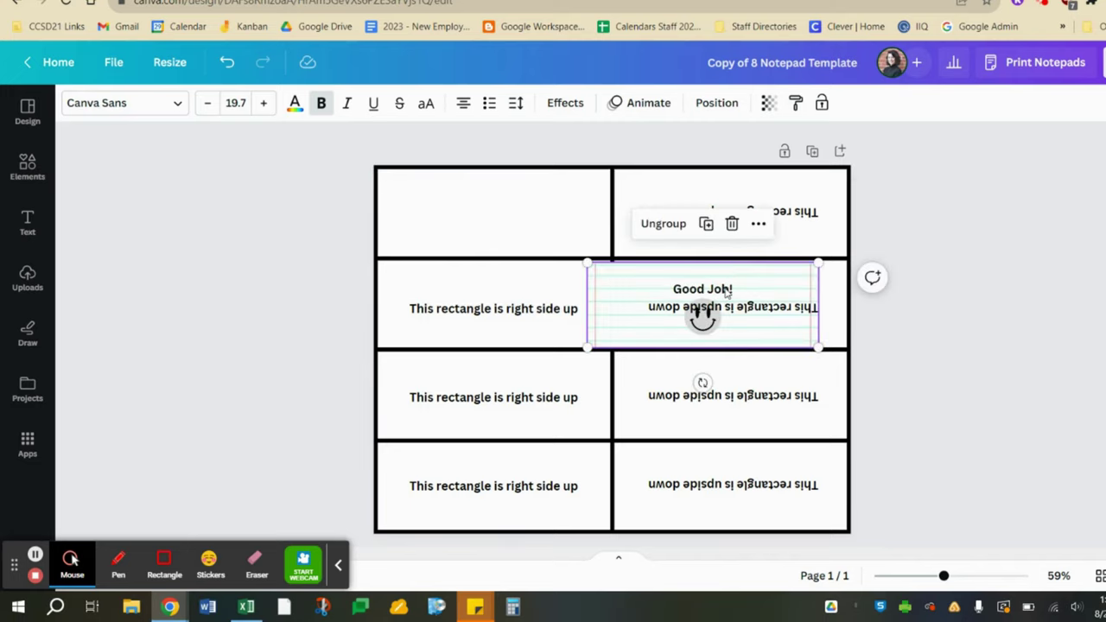
key("ctrl+z")
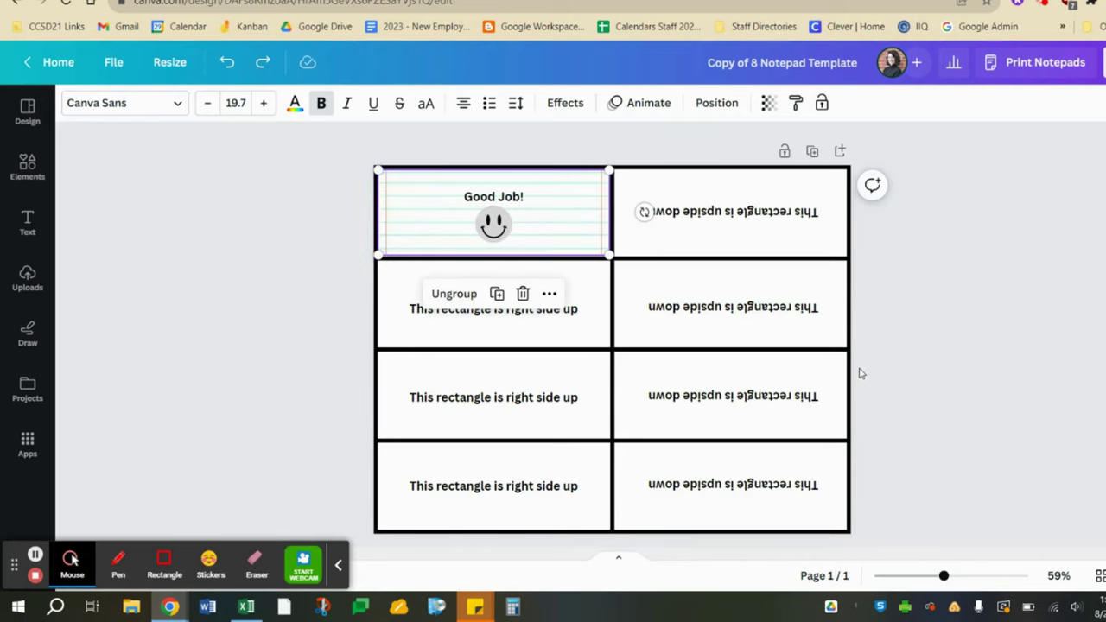
- Delete the placeholder text from the second, third and fourth left-column cells
left_click(350, 293)
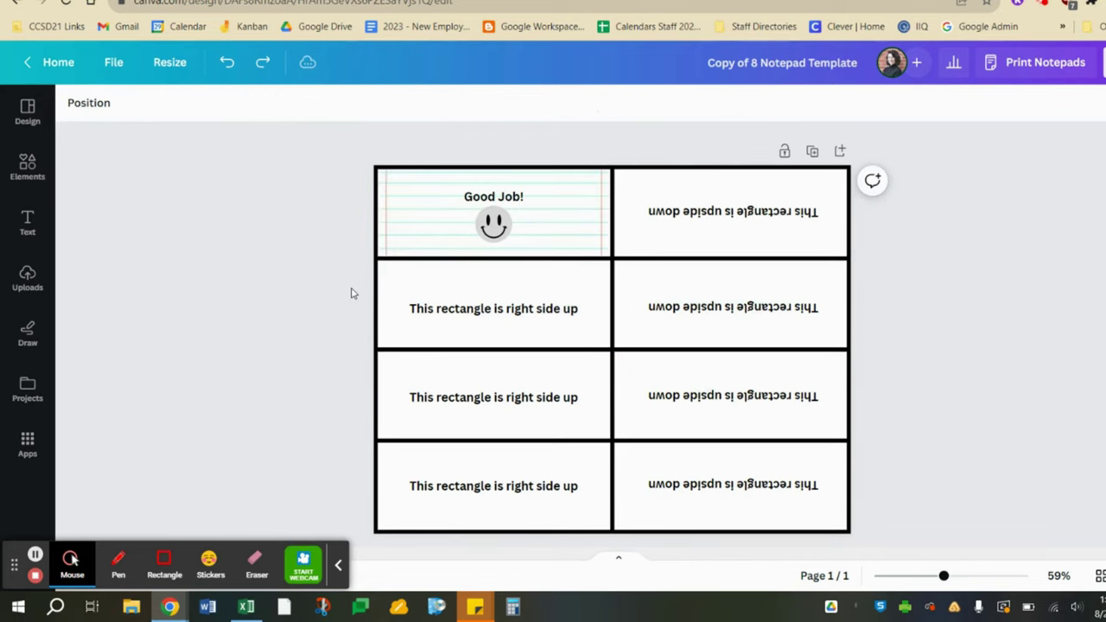
left_click(481, 308)
left_click(525, 396, "shift")
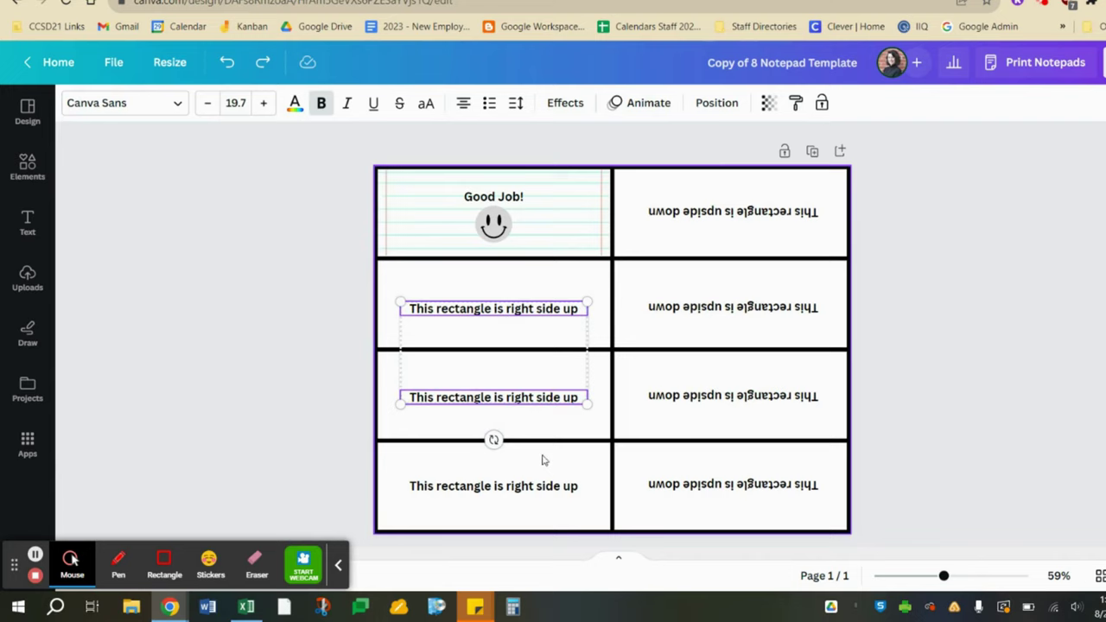
left_click(549, 485, "shift")
key("Delete")
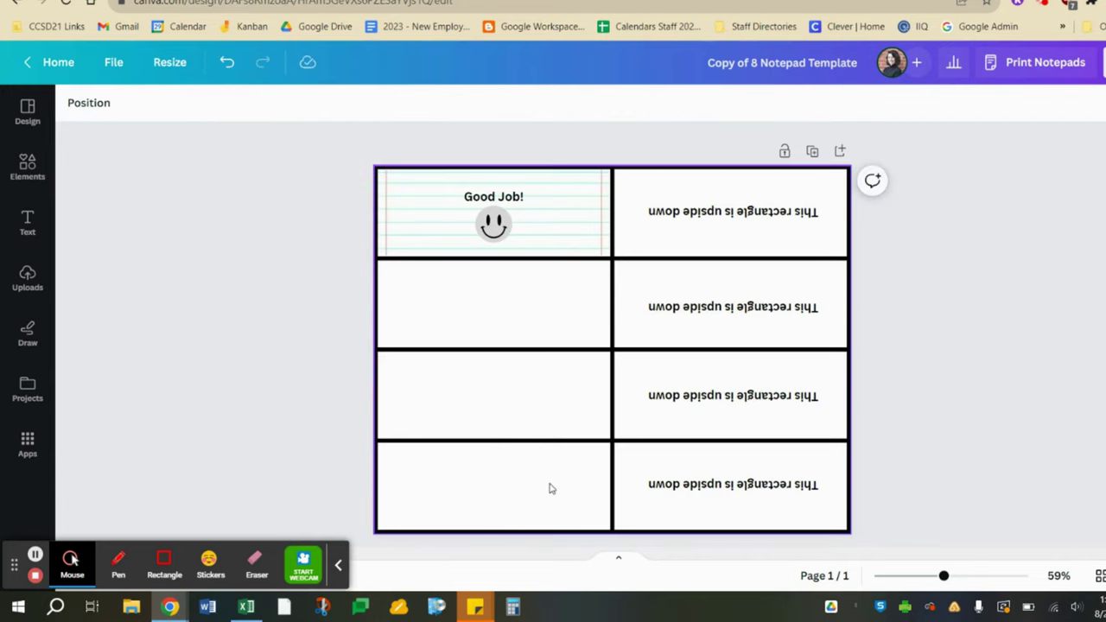
left_click(589, 245)
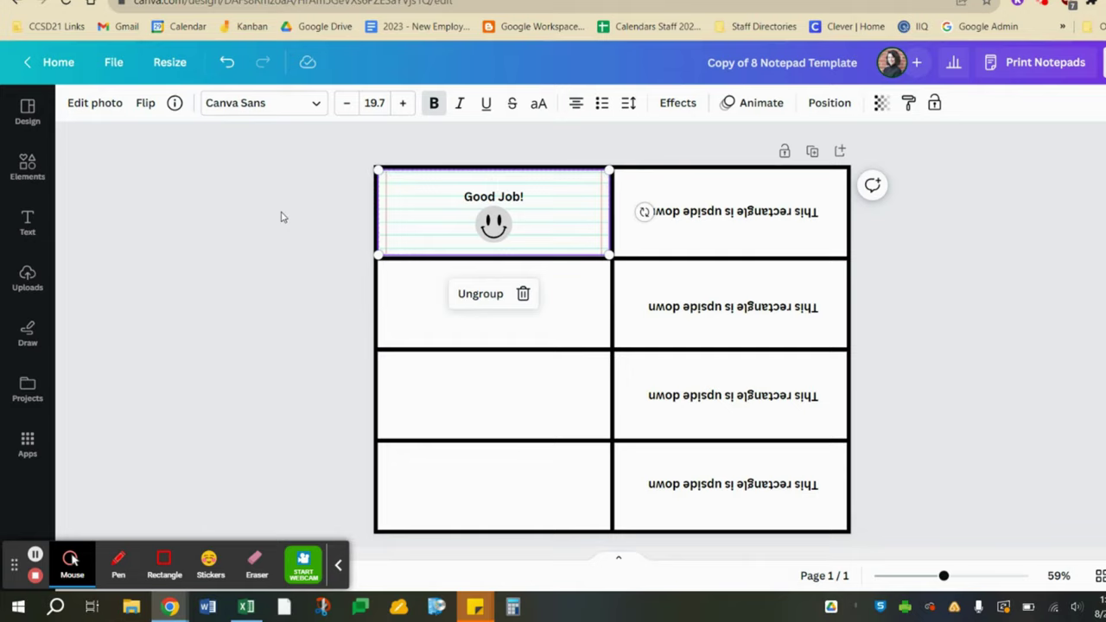
- Duplicate the 'Good Job!' cell with Ctrl+D and place copies in left-column rows 2, 3 and 4
key("ctrl+d")
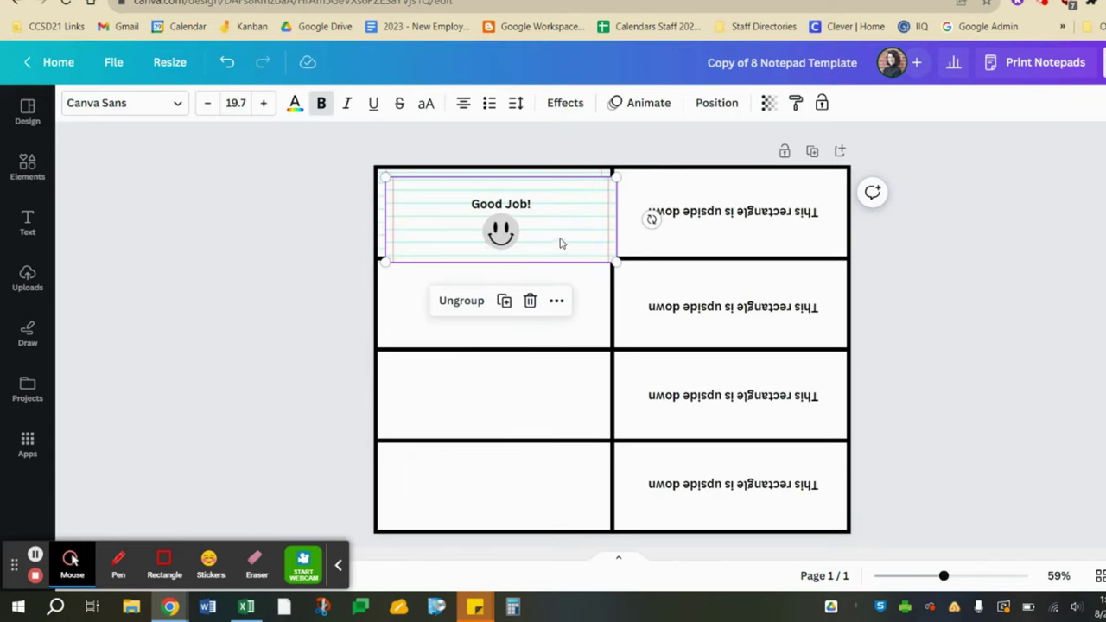
left_click_drag(559, 242, 551, 323)
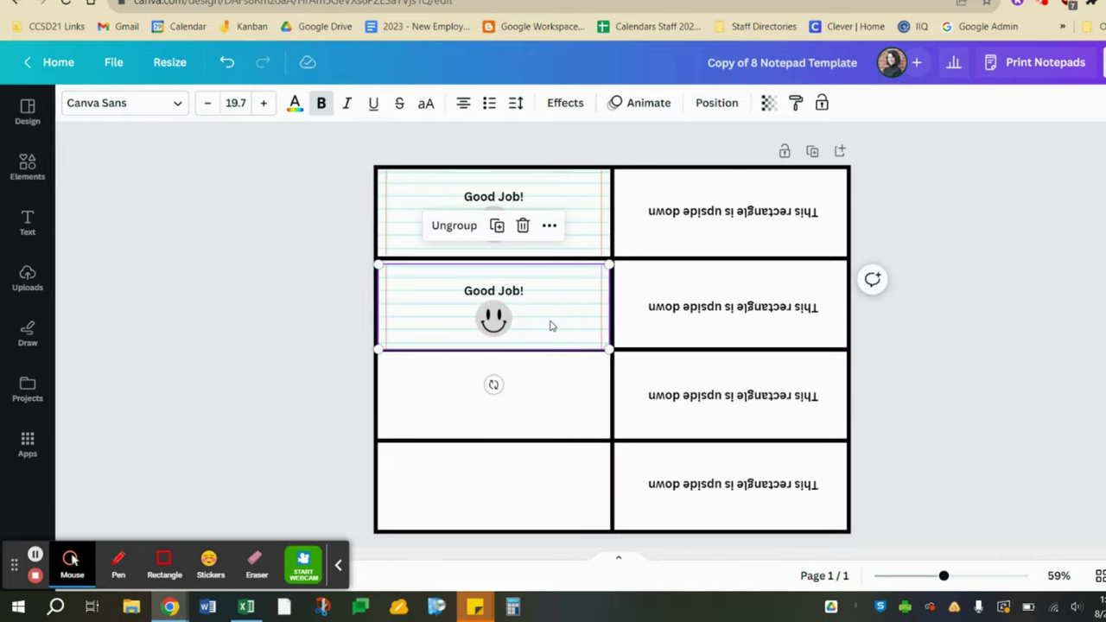
left_click(551, 326)
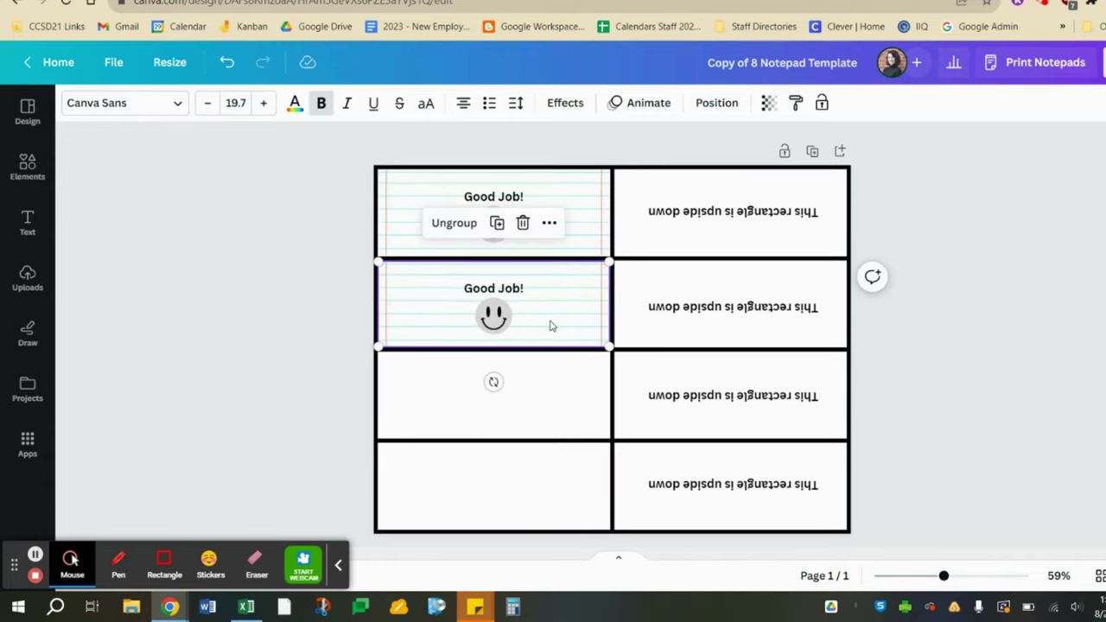
key("ctrl+d")
left_click_drag(578, 217, 570, 398)
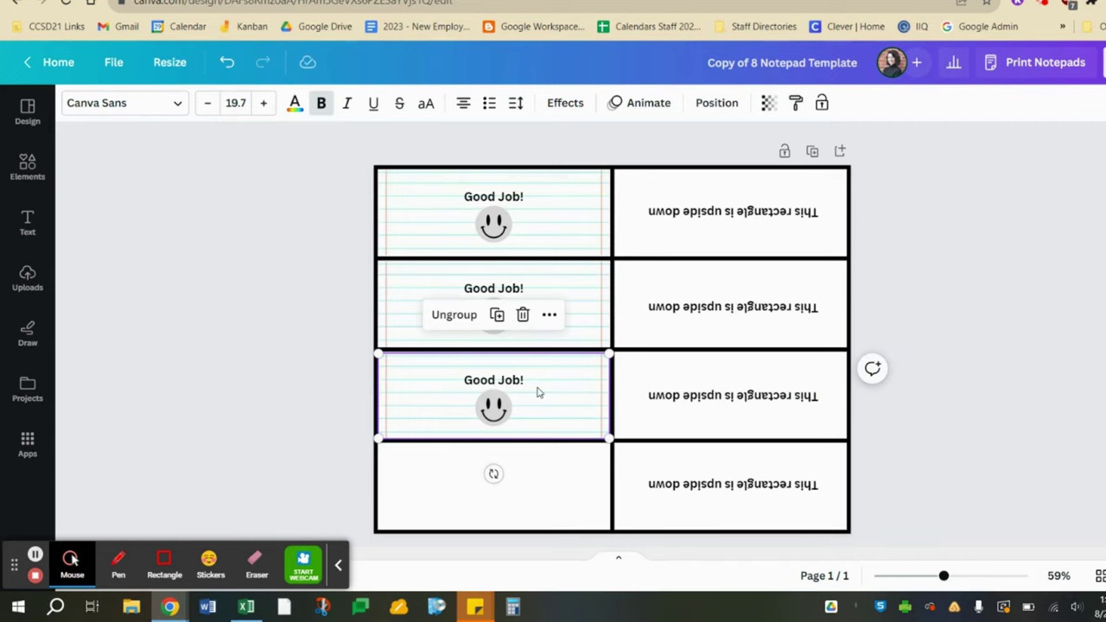
left_click(557, 237)
left_click_drag(567, 210, 558, 476)
left_click(1019, 371)
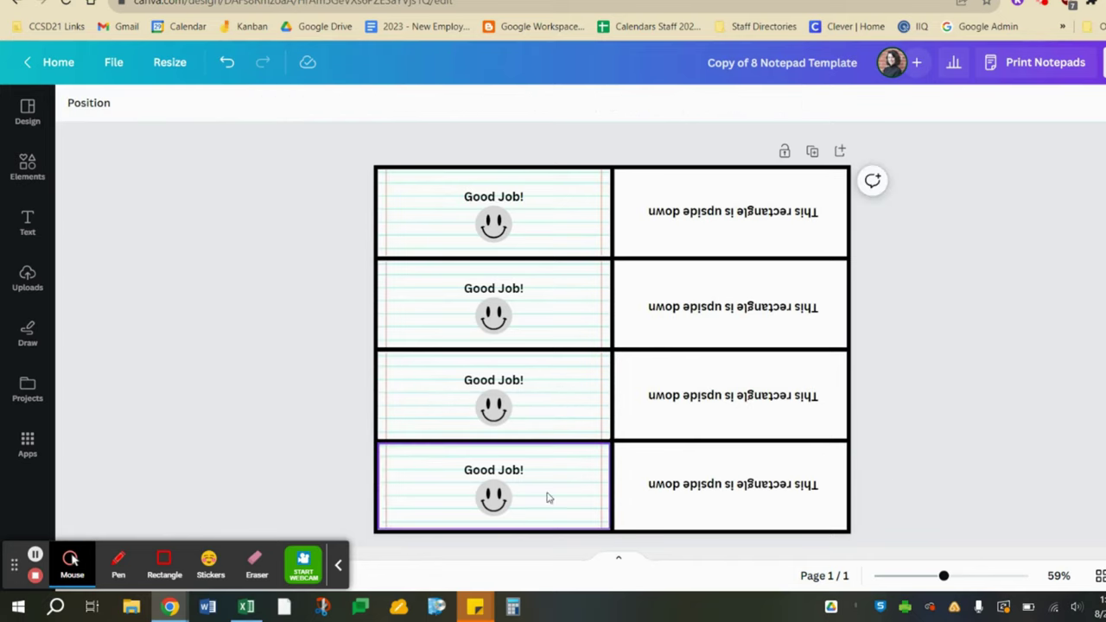
- Shift-select all four left-column 'Good Job!' cells and group them, nudging the group slightly right
left_click(568, 242)
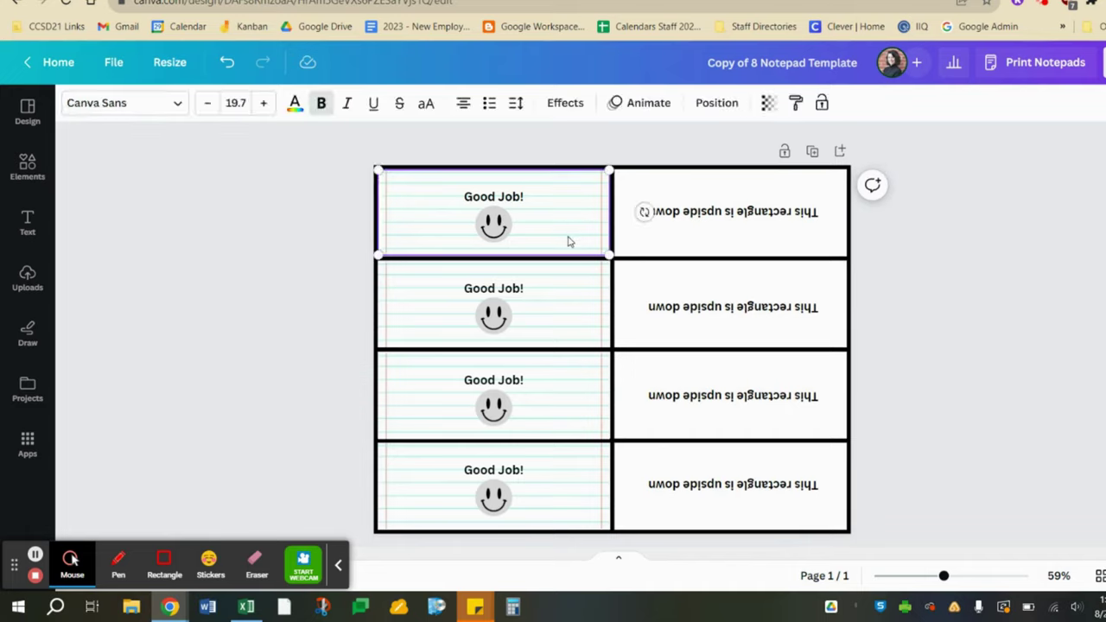
left_click(570, 300, "shift")
left_click(553, 400, "shift")
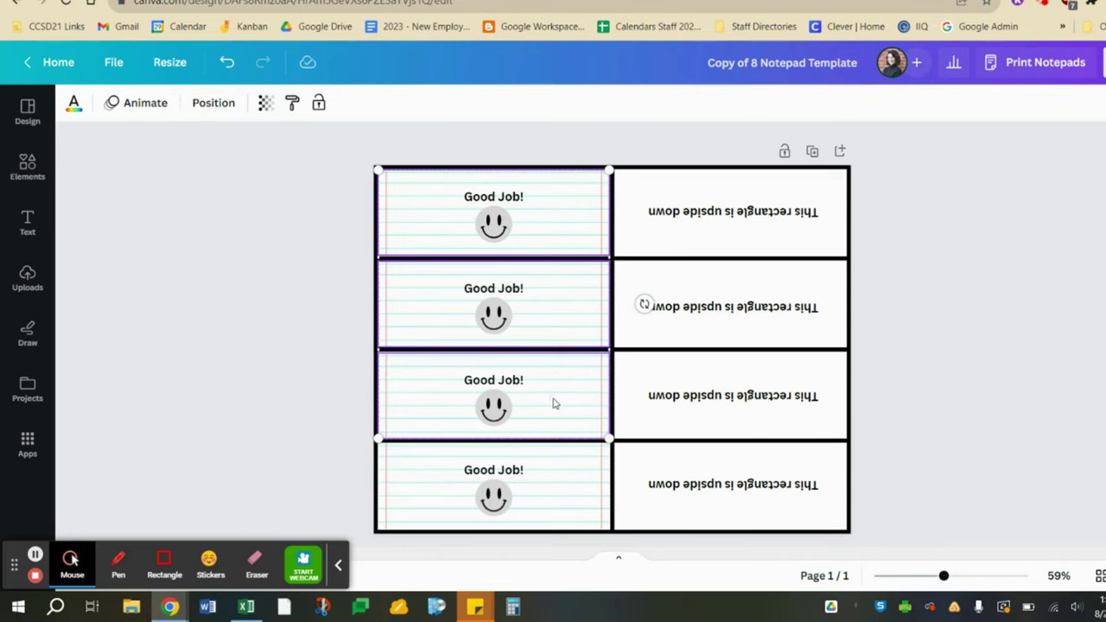
left_click(562, 484, "shift")
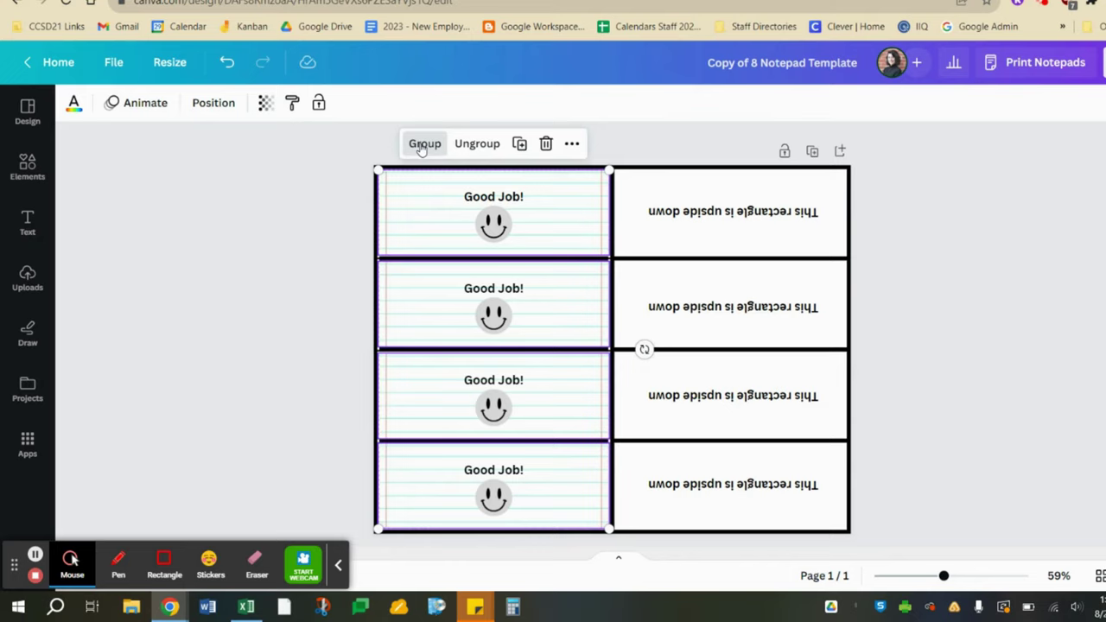
left_click(422, 145)
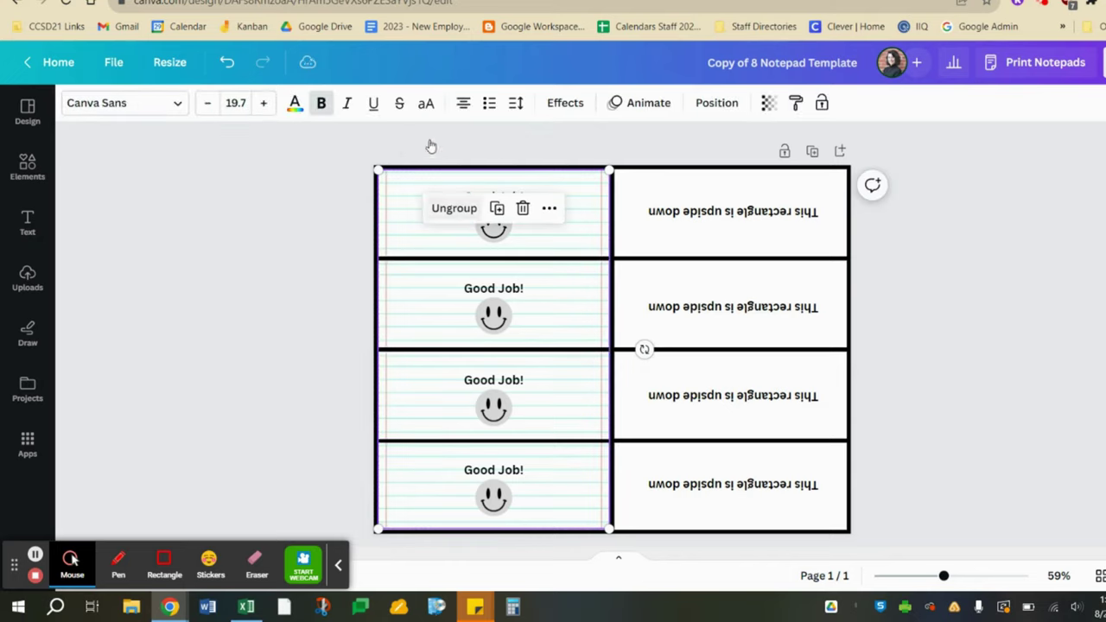
left_click_drag(567, 285, 677, 283)
key("ctrl+z")
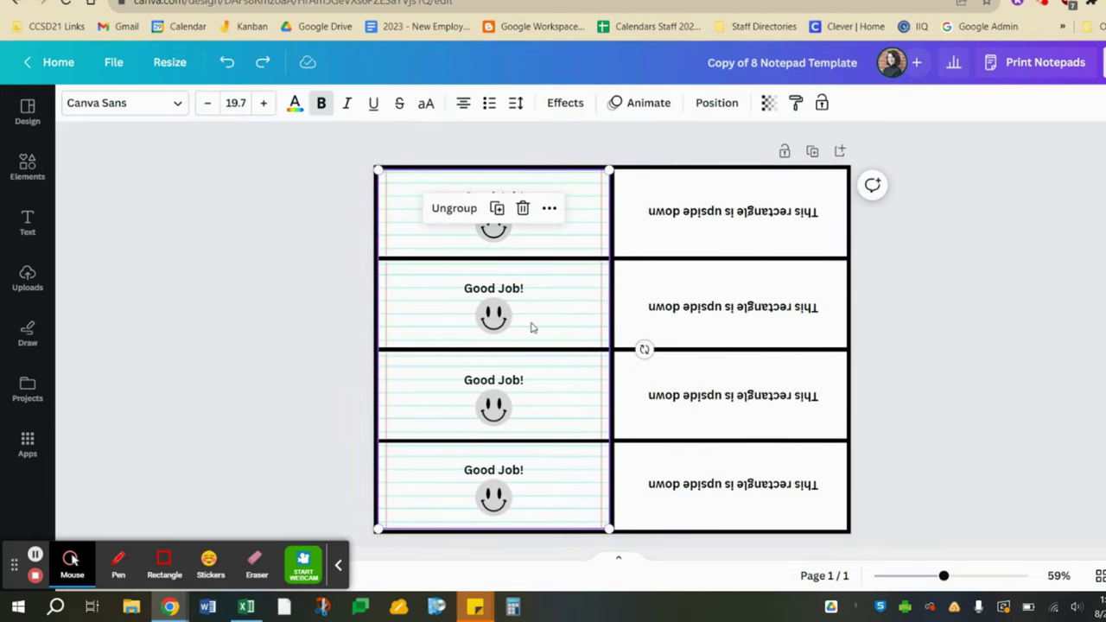
key("ctrl+y")
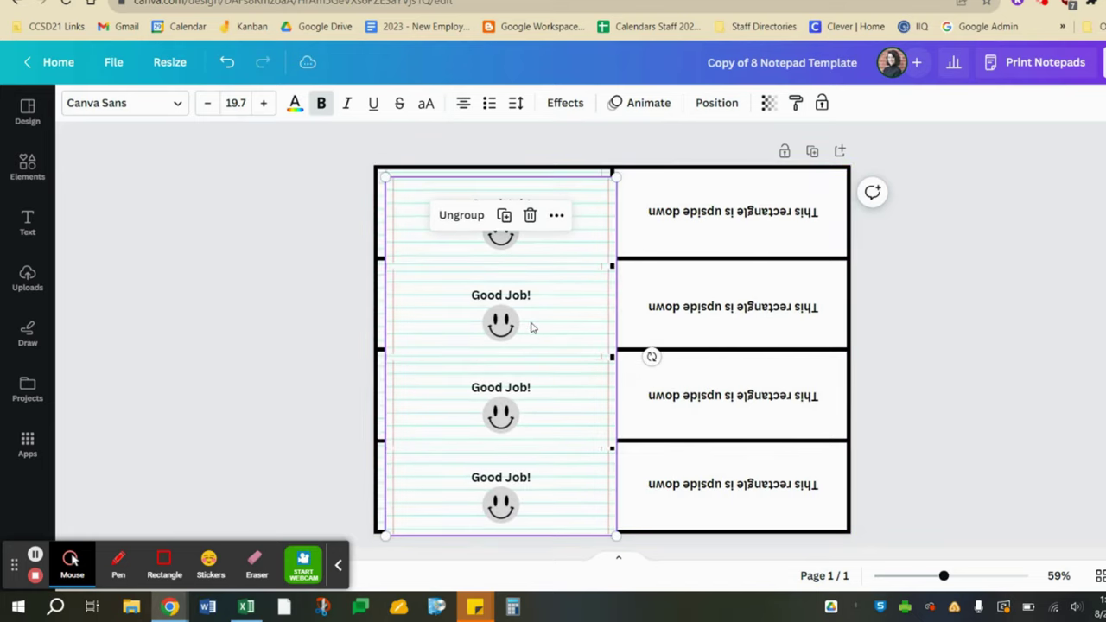
- Delete the four upside-down placeholder texts from the right column
left_click(778, 216)
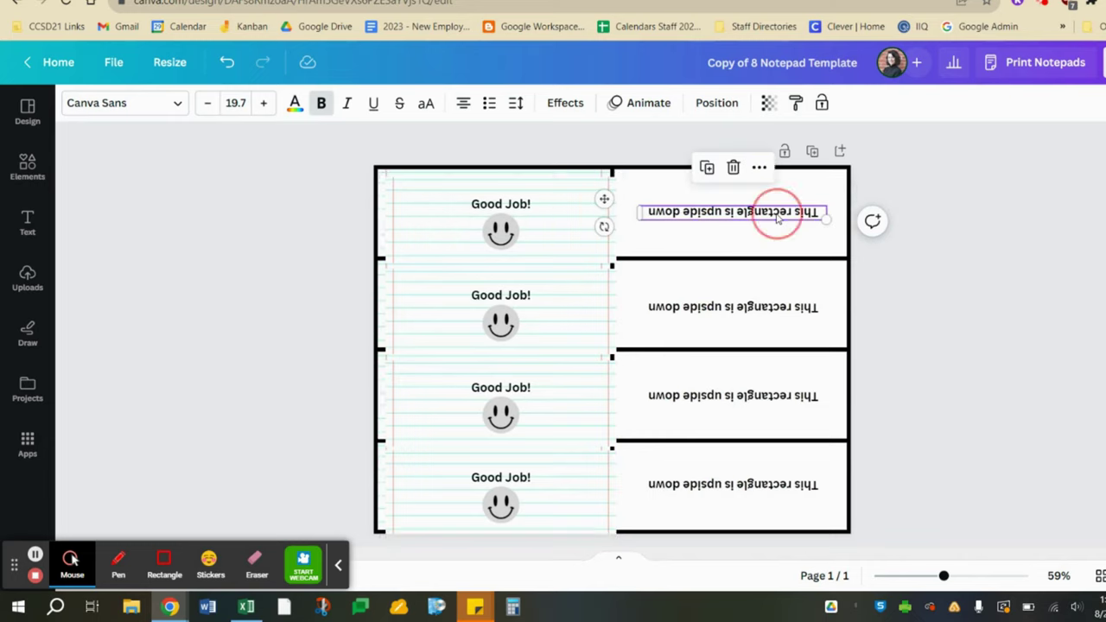
left_click(782, 308, "shift")
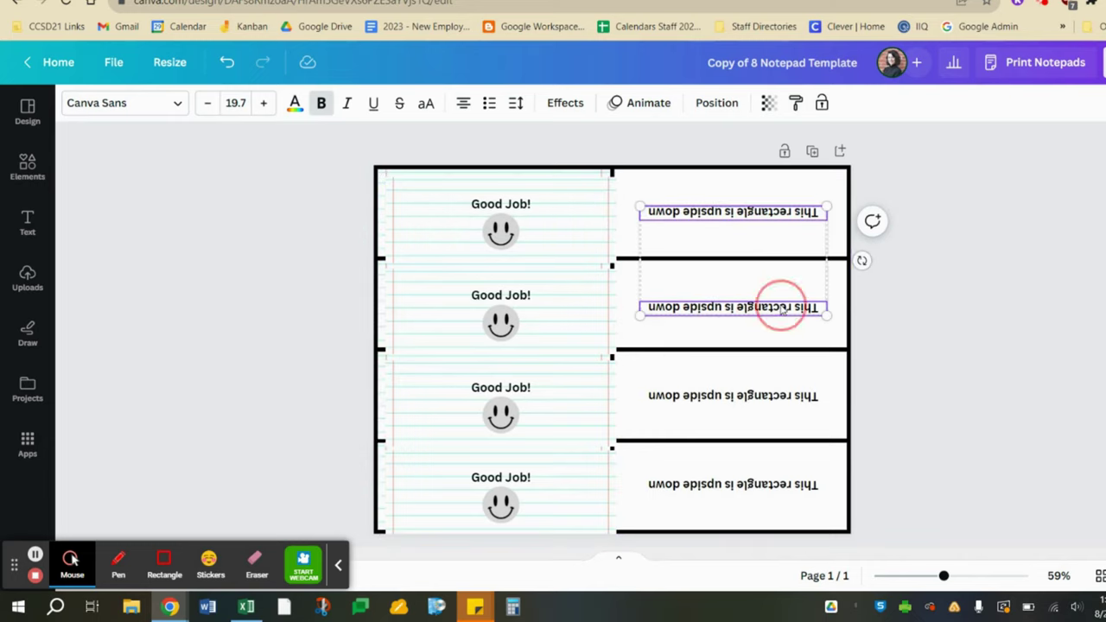
left_click(788, 406, "shift")
left_click(802, 488, "shift")
key("Delete")
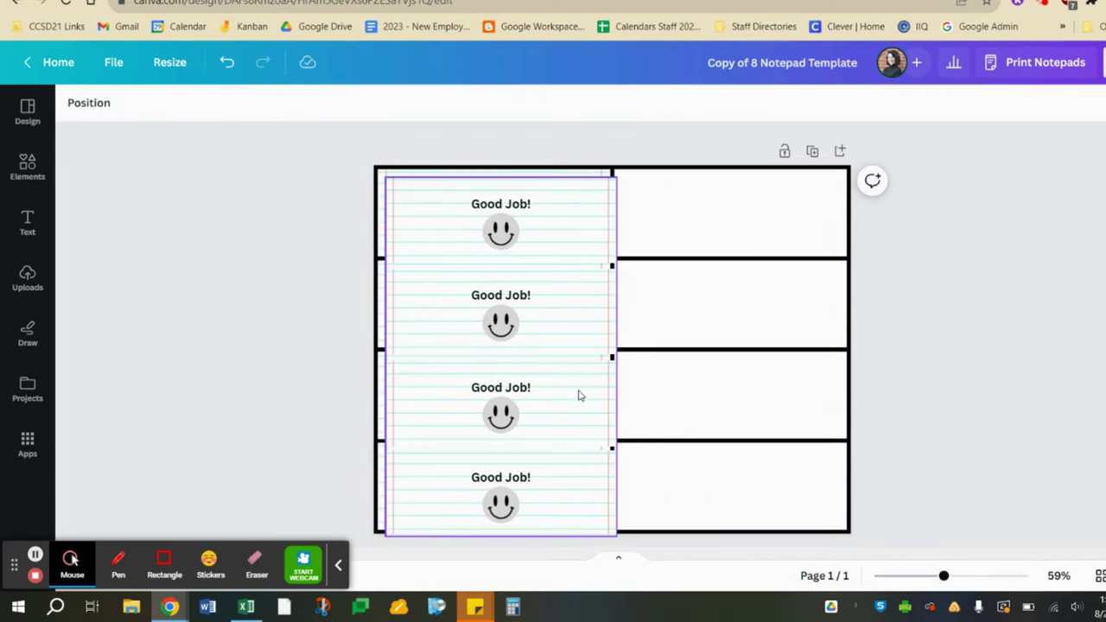
- Place a copy of the 'Good Job!' column in the right column and rotate it 180°
left_click_drag(578, 394, 806, 386)
left_click(805, 386)
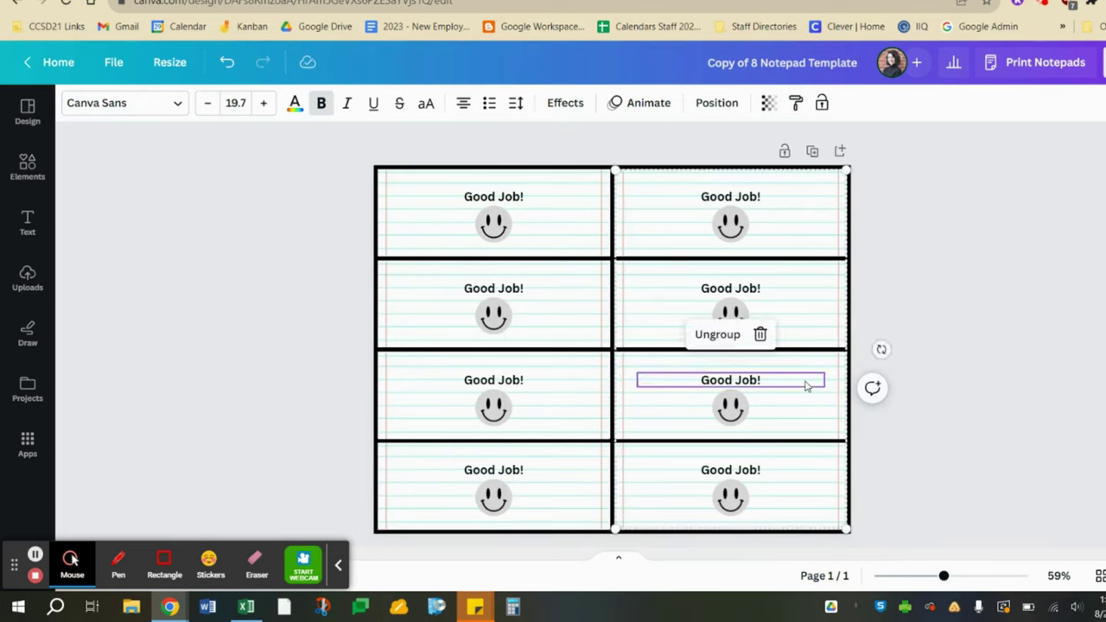
left_click(938, 371)
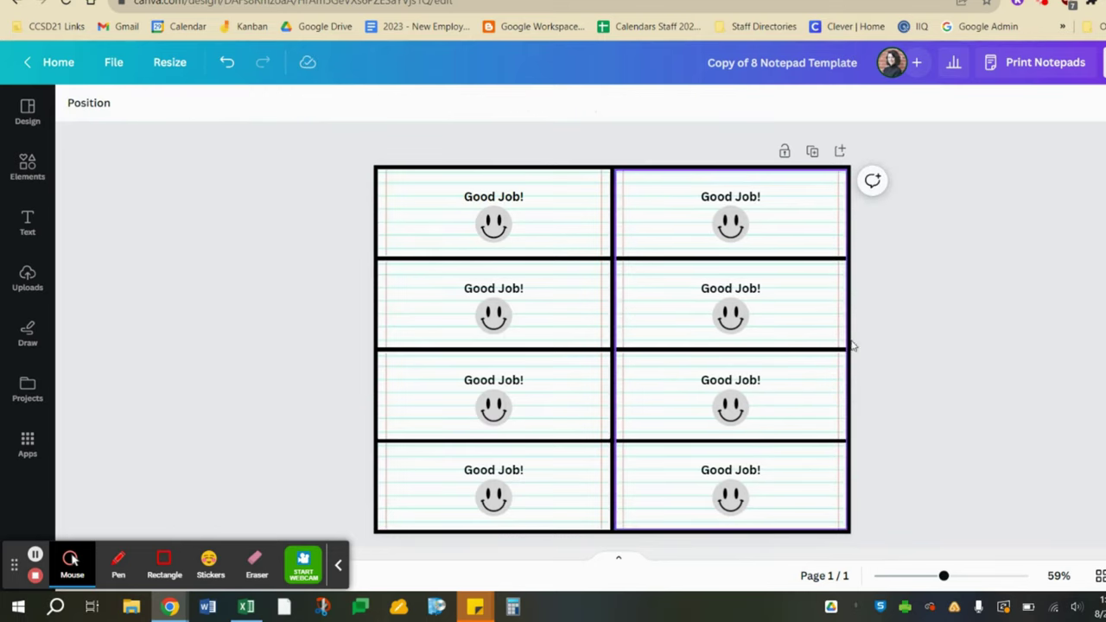
left_click(806, 296)
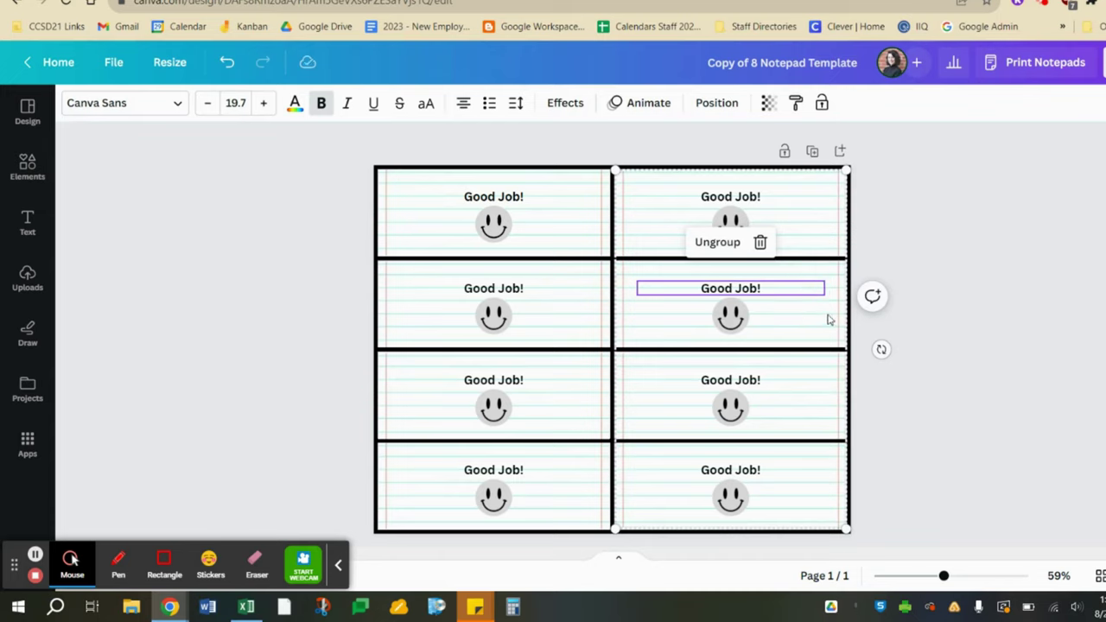
left_click(881, 348)
left_click(880, 348)
left_click_drag(881, 348, 636, 357)
left_click(923, 363)
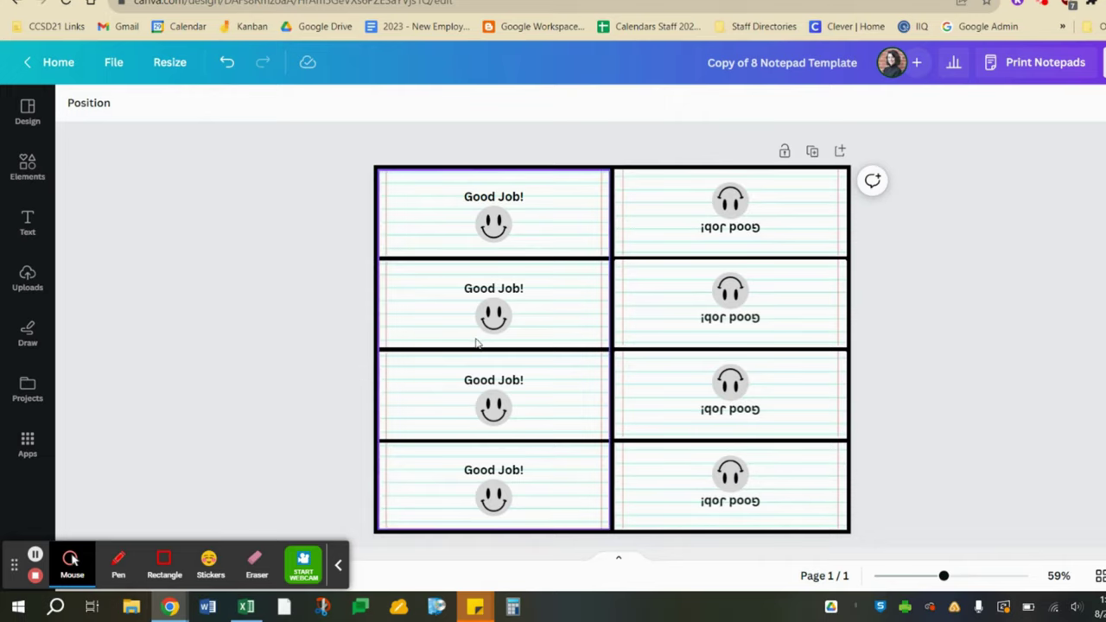
left_click(116, 563)
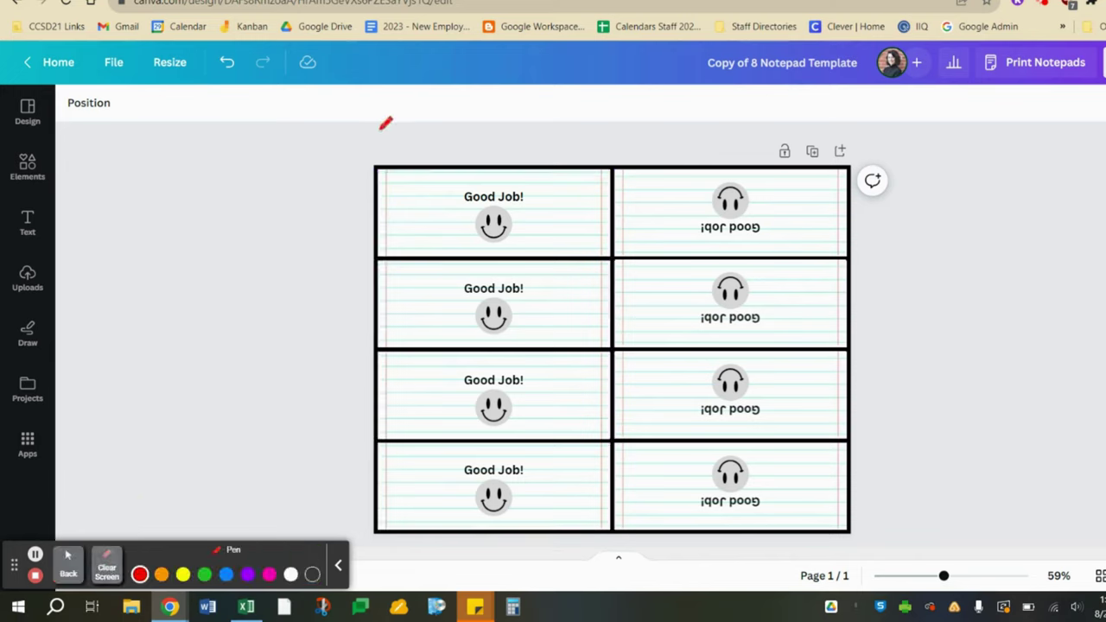
mouse_move(382, 129)
left_mouse_down()
mouse_move(342, 410)
mouse_move(361, 549)
mouse_move(412, 391)
mouse_move(406, 227)
mouse_move(384, 128)
left_mouse_up()
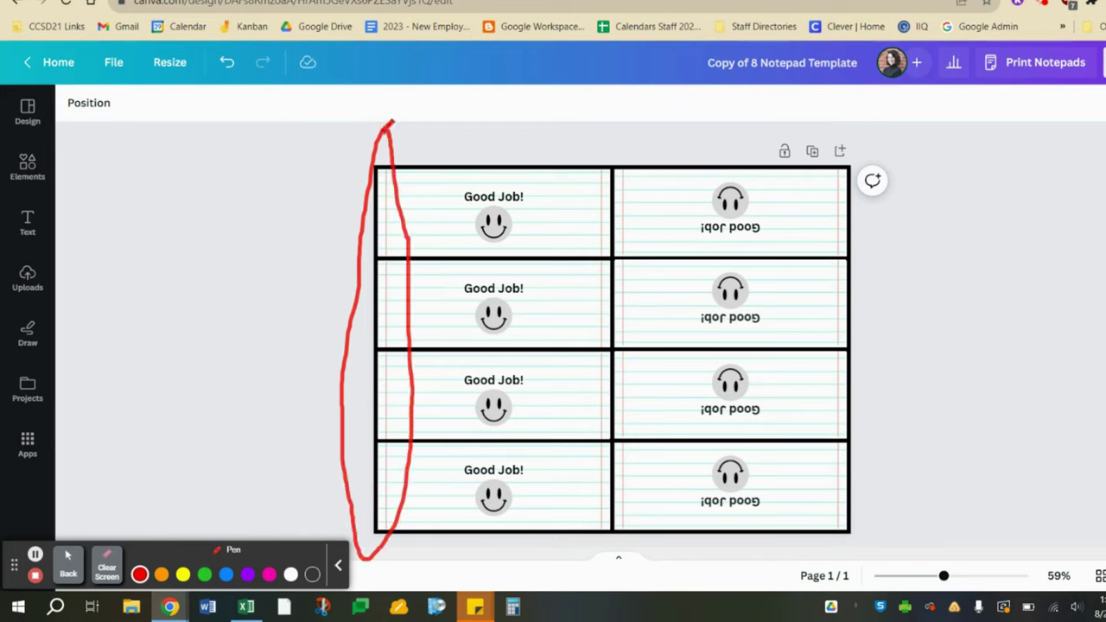
mouse_move(853, 136)
left_mouse_down()
mouse_move(816, 396)
mouse_move(830, 536)
mouse_move(855, 524)
mouse_move(883, 395)
mouse_move(881, 232)
mouse_move(859, 129)
left_mouse_up()
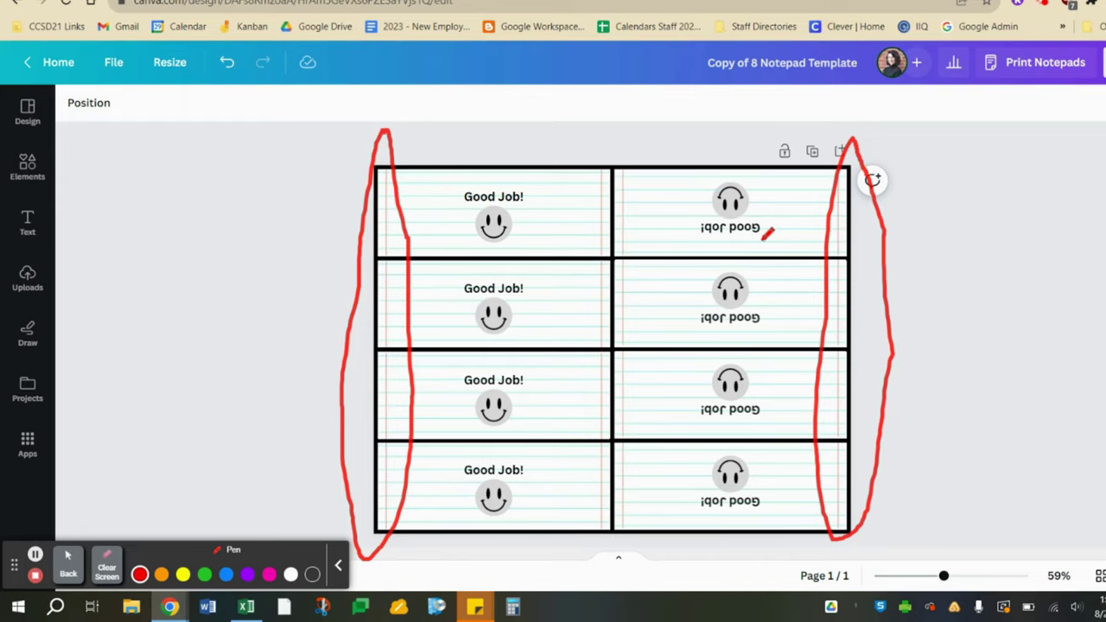
left_click(107, 566)
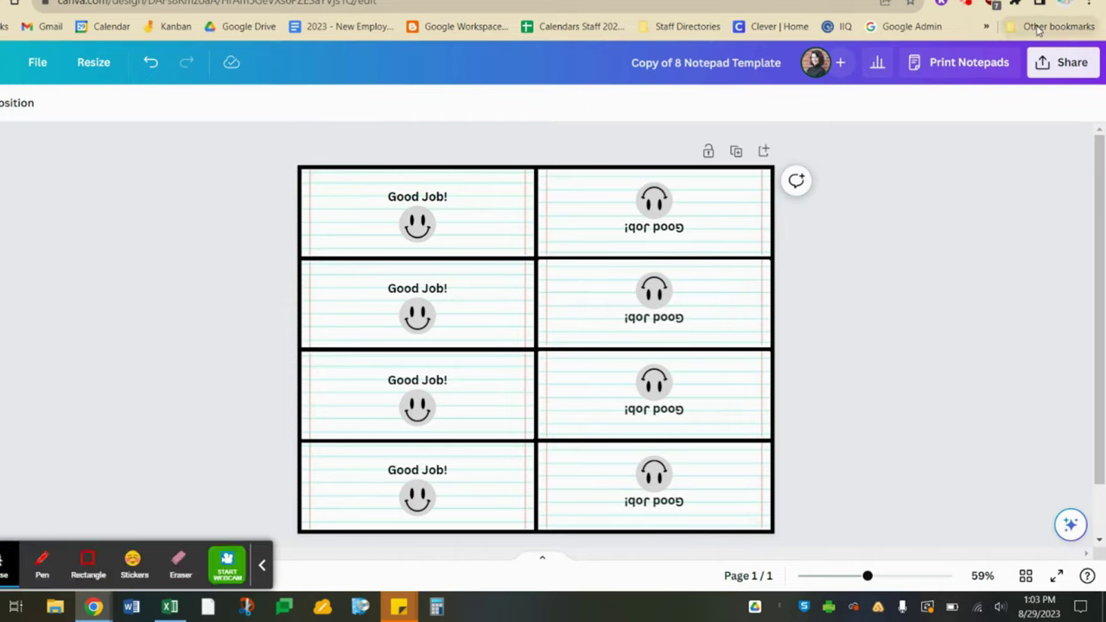
- Download the sheet from Share > Download as a PDF Print file
left_click(1064, 64)
scroll(973, 434, "down", 2)
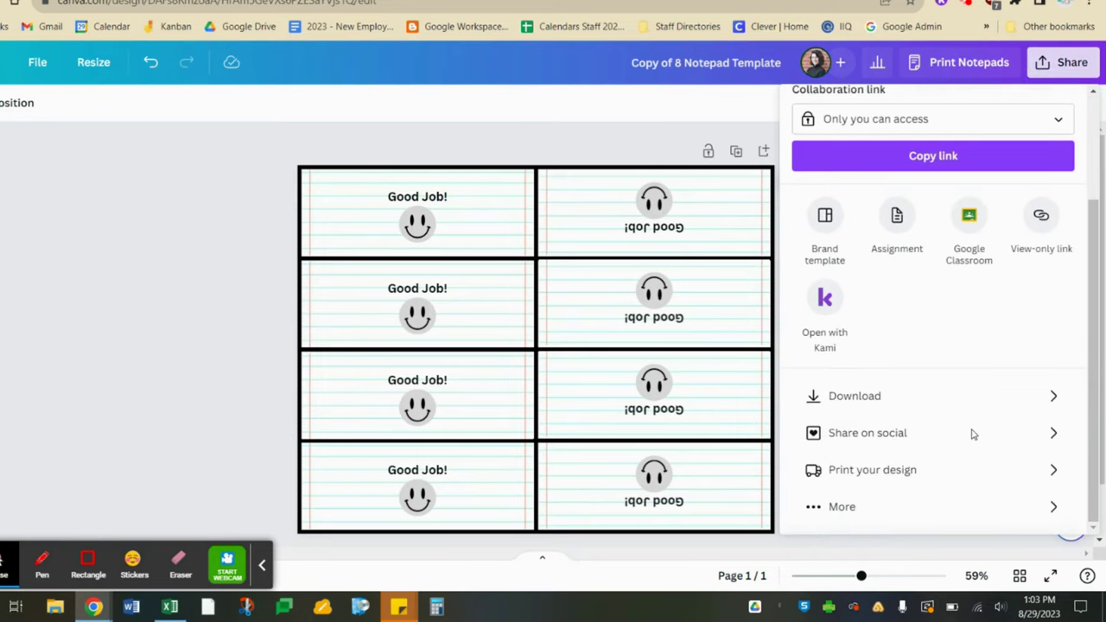
left_click(929, 399)
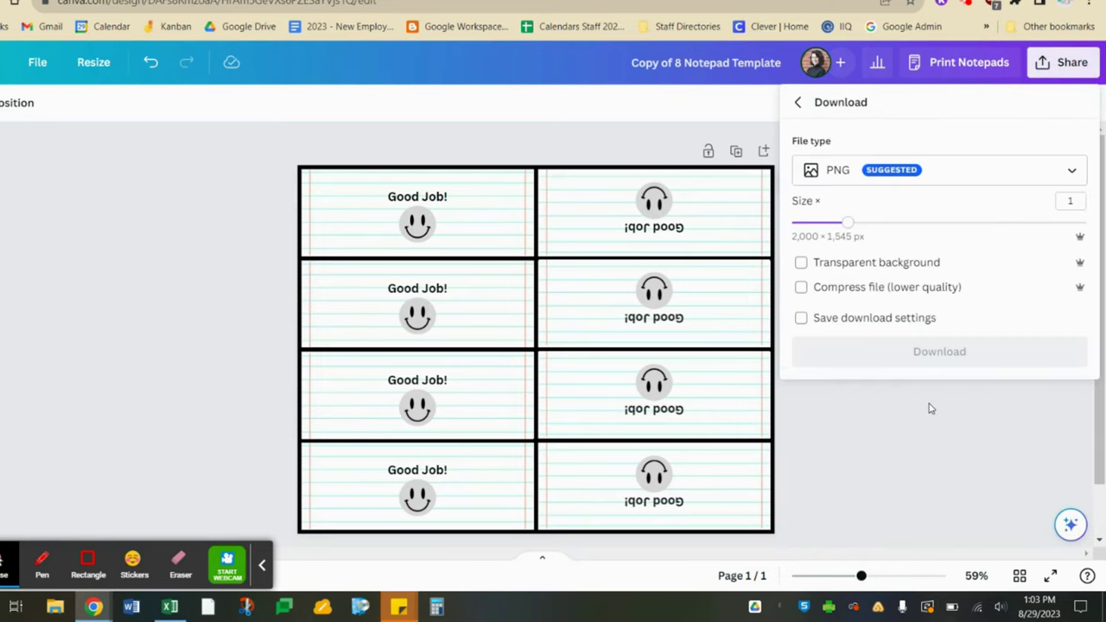
left_click(1047, 173)
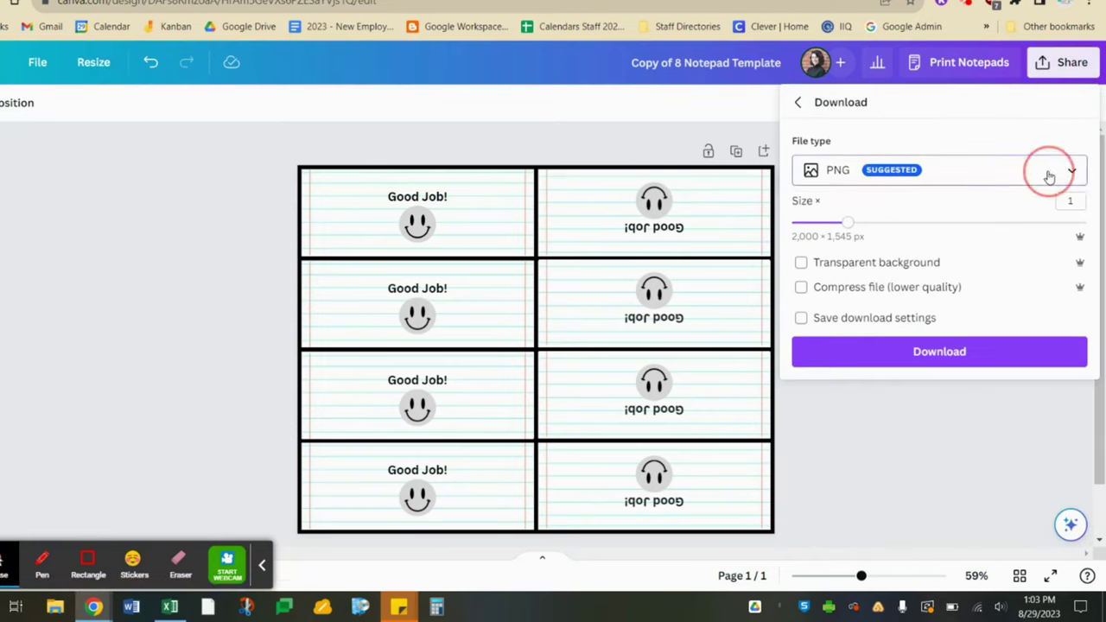
left_click(982, 350)
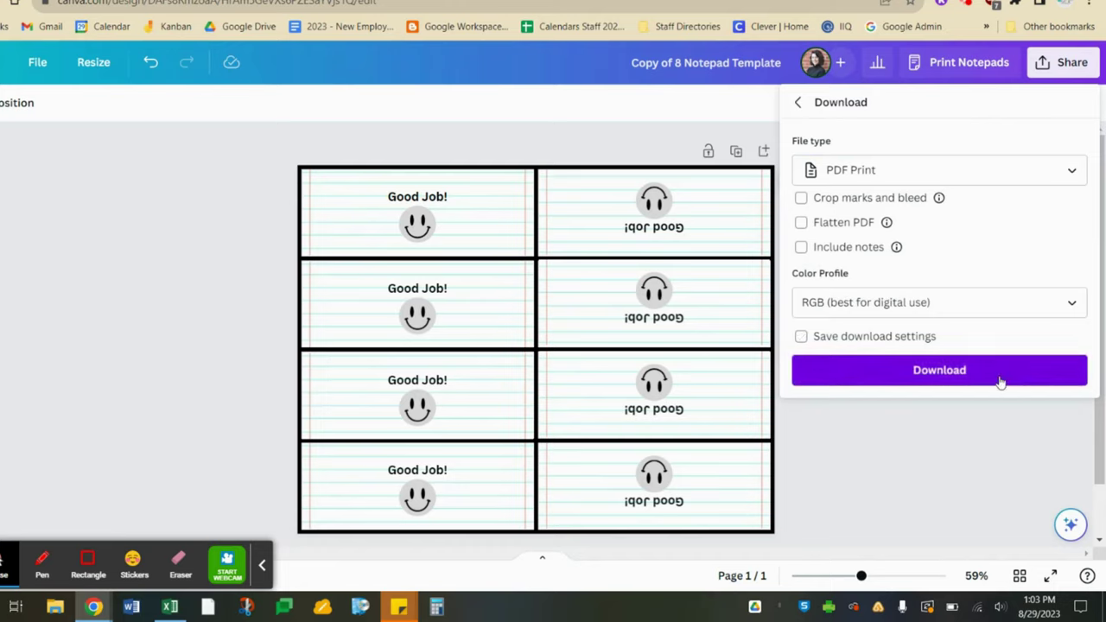
left_click(999, 382)
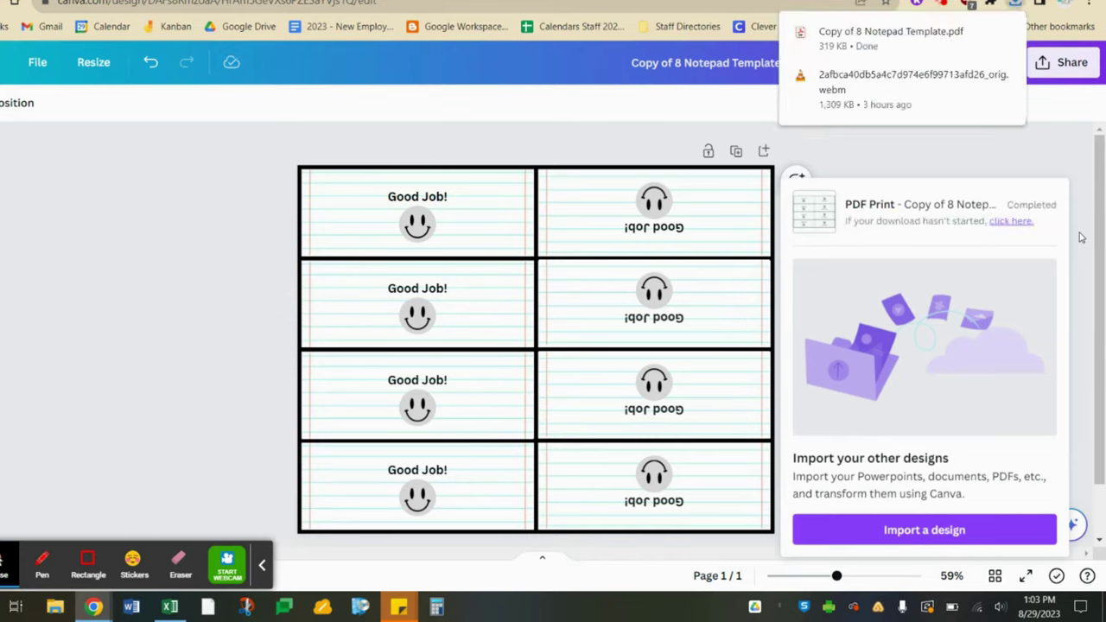
left_click(1074, 135)
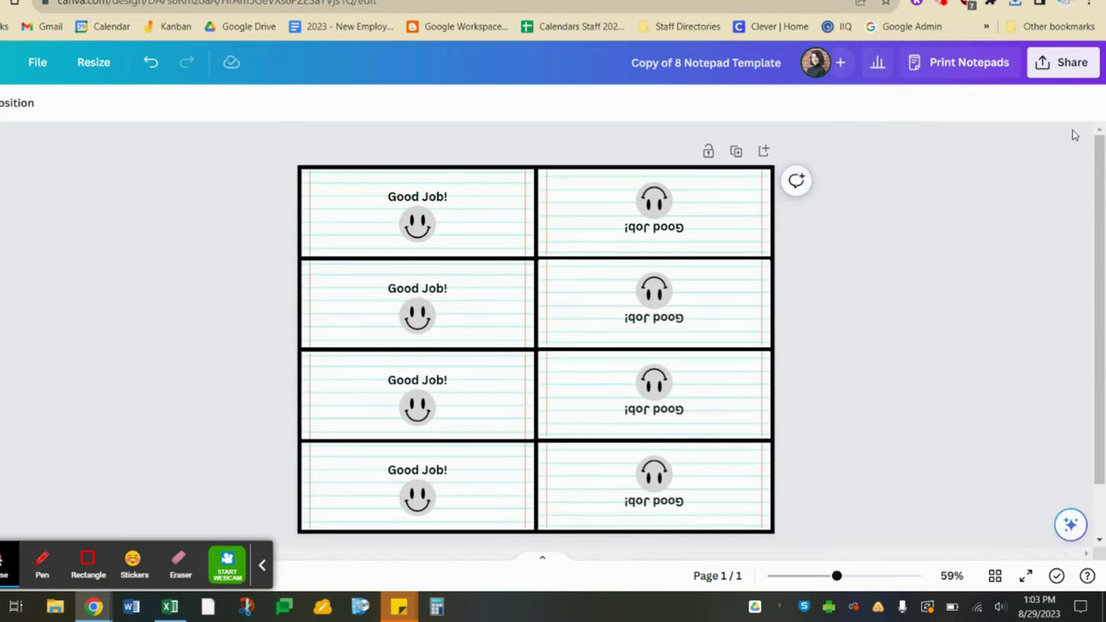